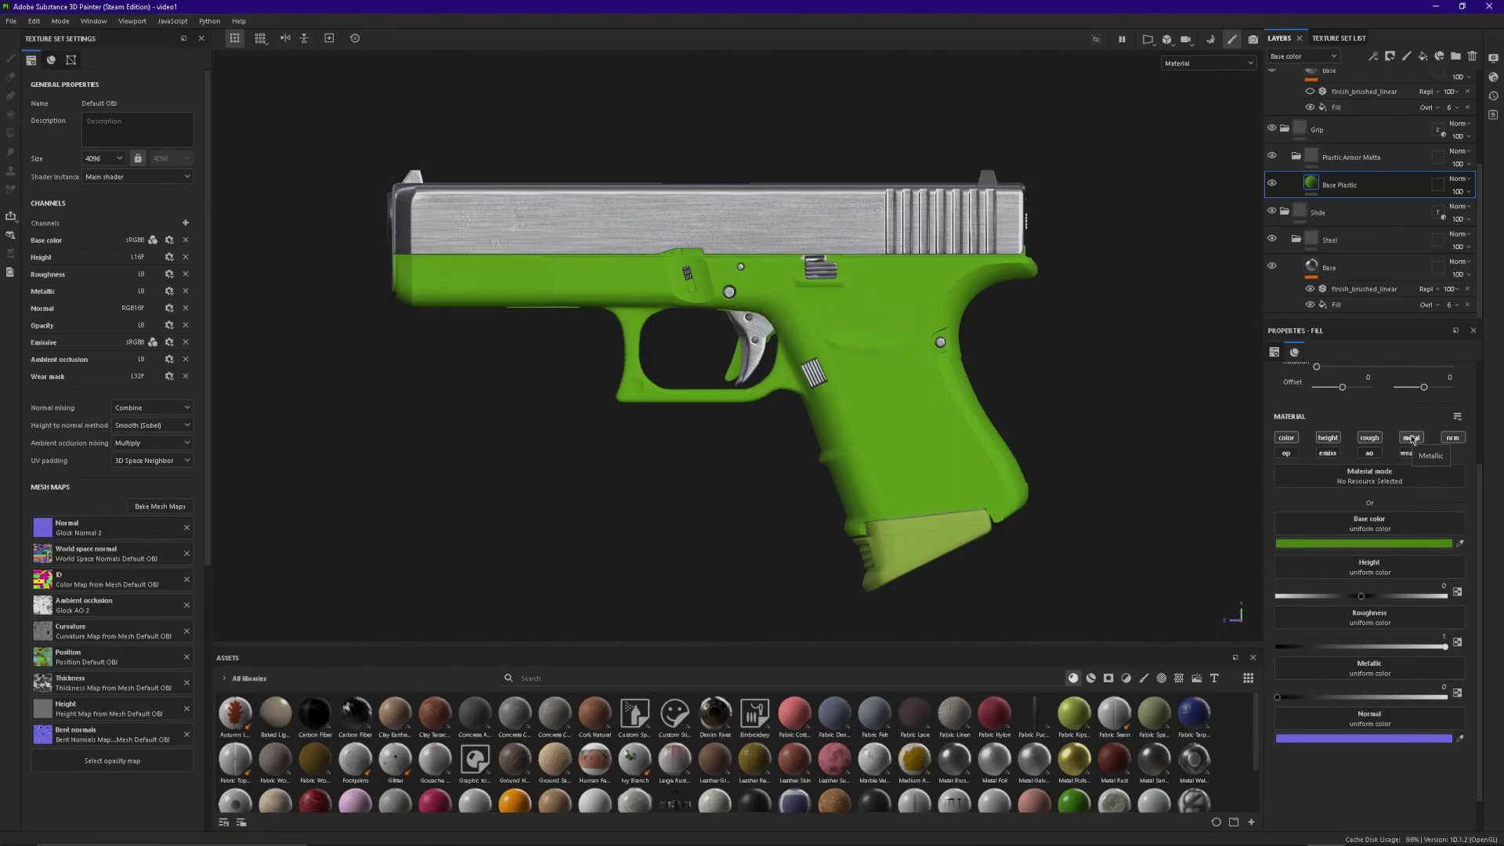
Toggle the metallic channel off and back on in the grip's Base Plastic fill, and try it on the slide's steel Base layer.
left_click(1412, 439)
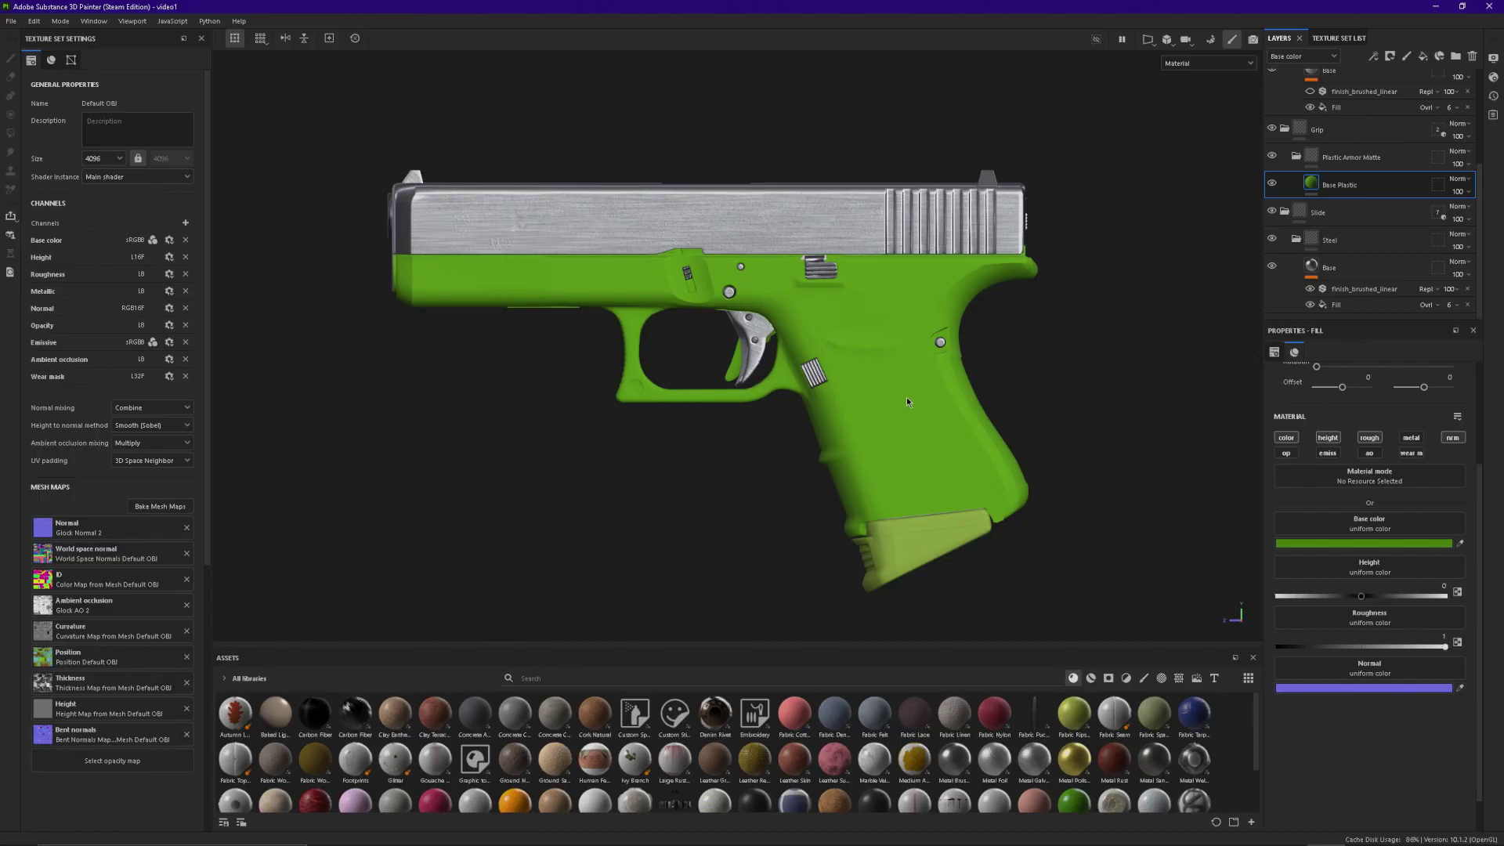
left_click(1411, 437)
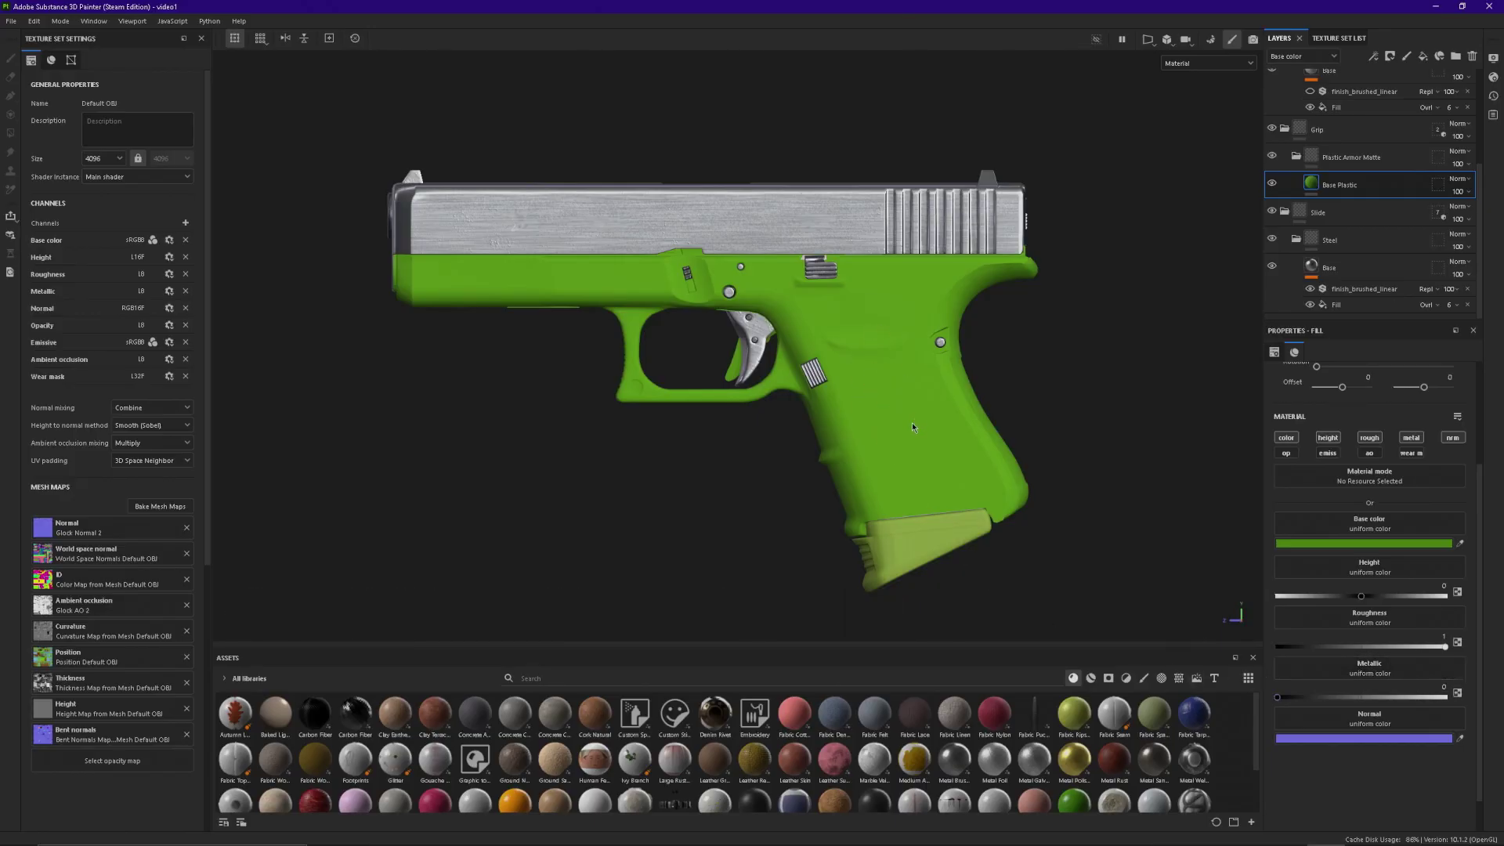
right_click(978, 294, "ctrl+alt")
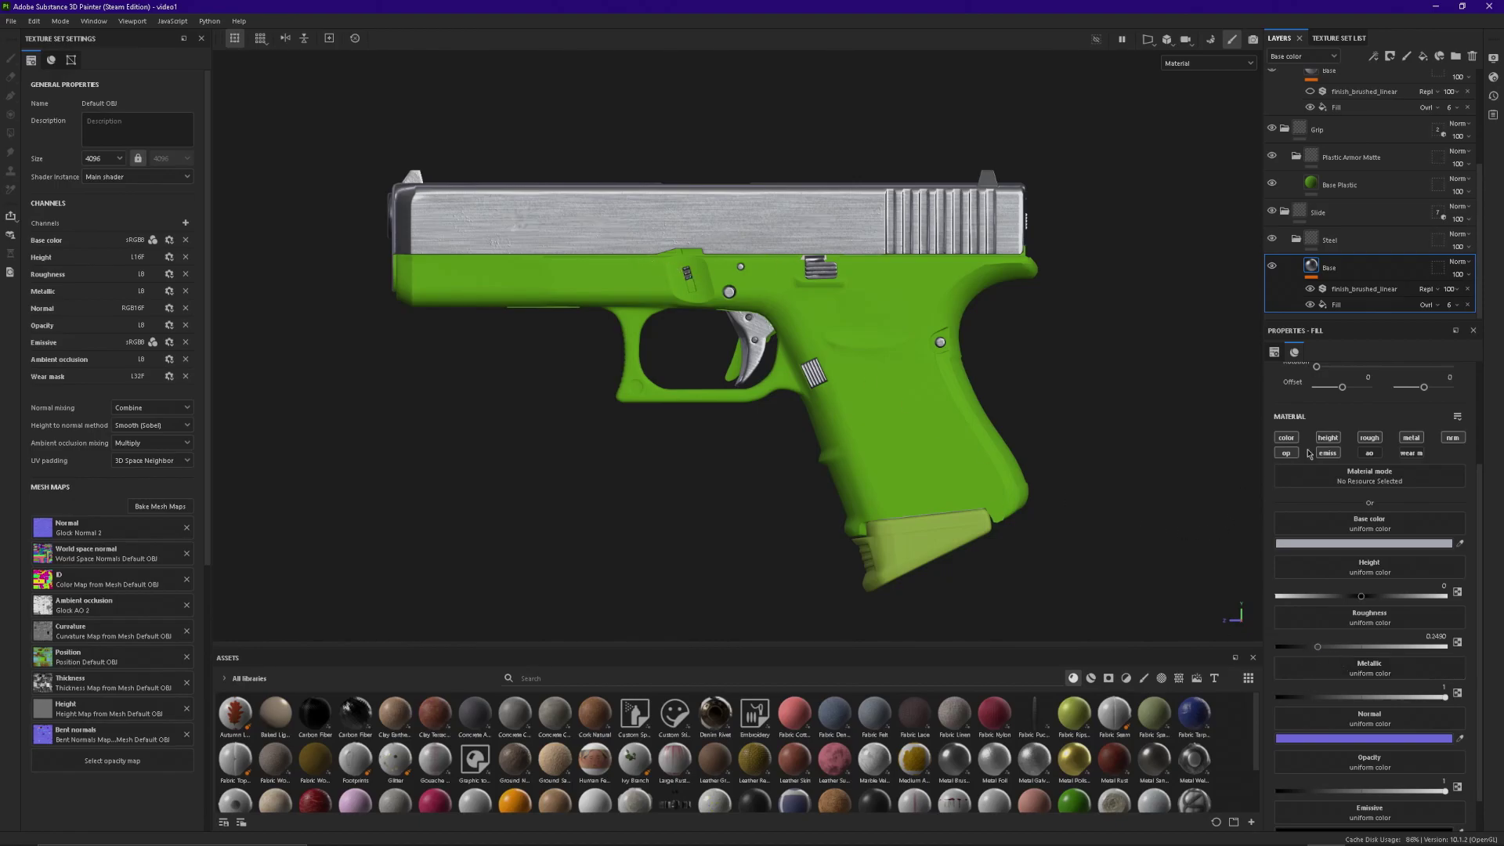
left_click(1412, 439)
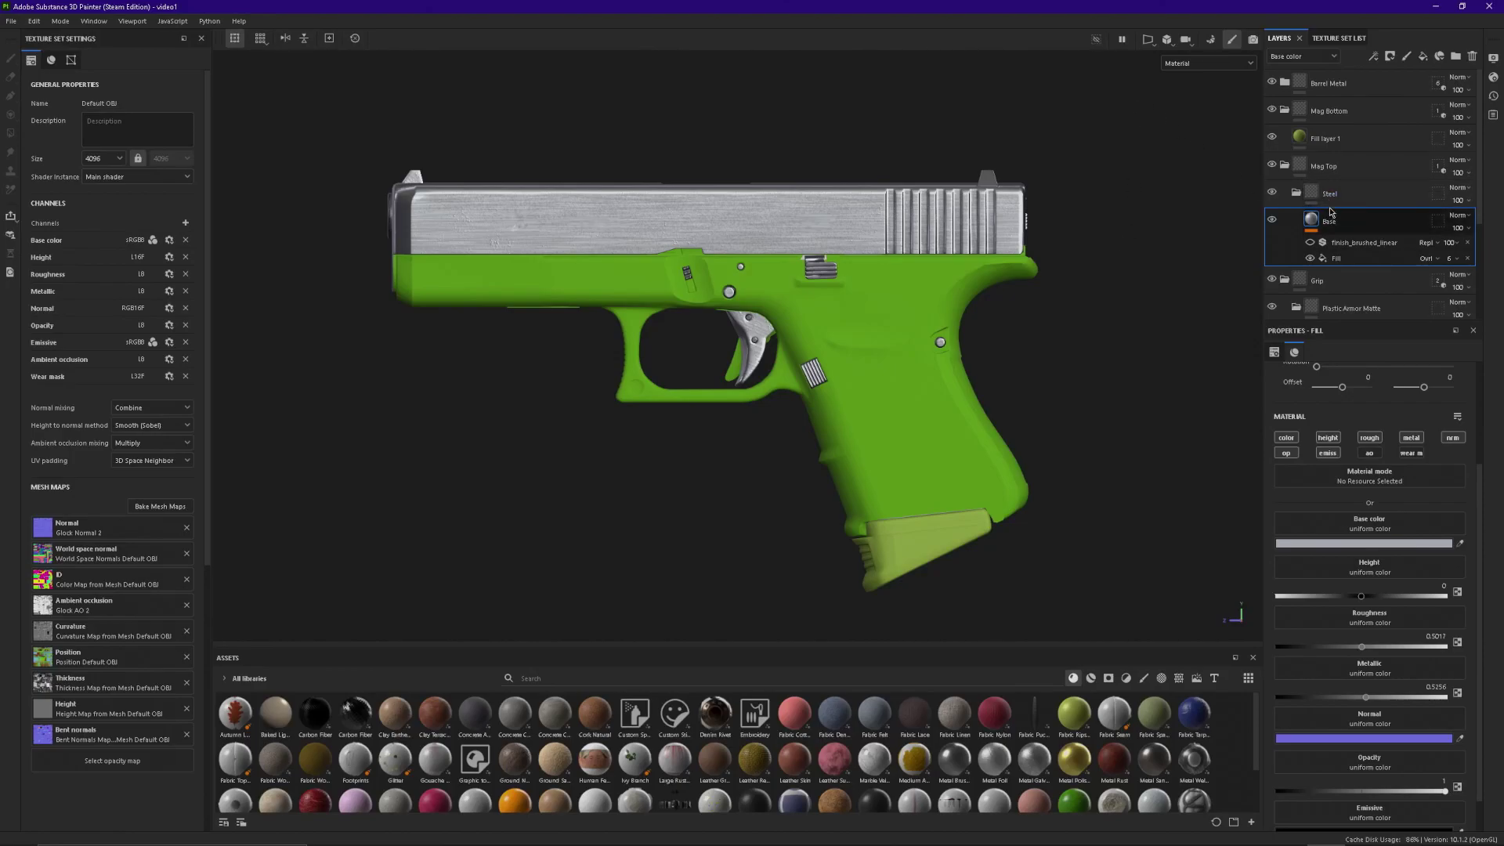
Isolate the magazine body of the Mag Top group in the viewport and examine its steel surface from different angles.
left_click(1096, 40)
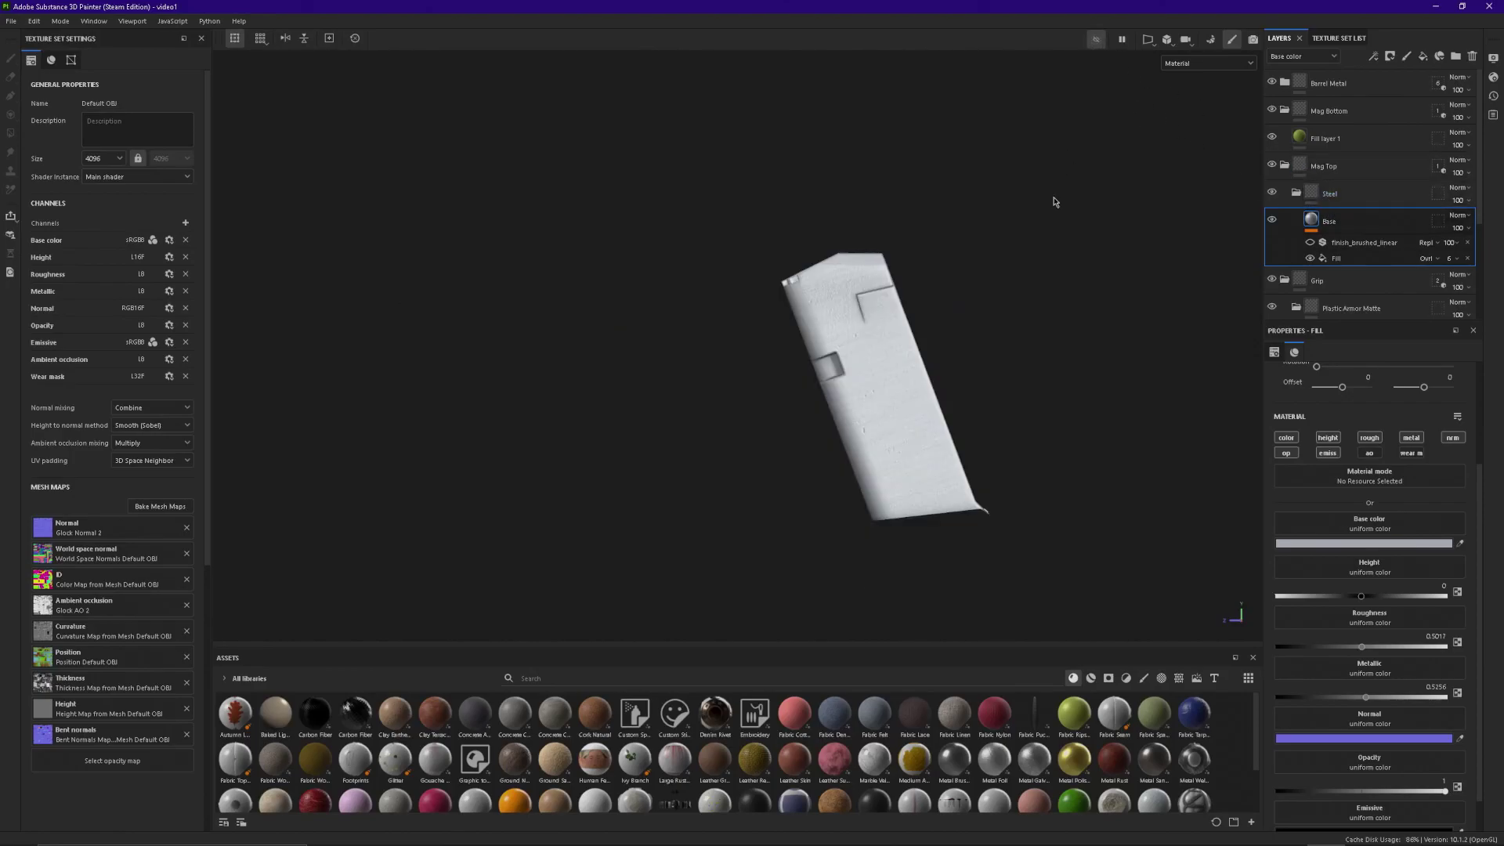
mouse_move(1024, 374)
left_mouse_down("alt")
mouse_move(1074, 451)
mouse_move(1121, 337)
mouse_move(927, 303)
mouse_move(863, 446)
mouse_move(737, 404)
mouse_move(524, 376)
mouse_move(990, 451)
mouse_move(1074, 373)
mouse_move(1040, 417)
left_mouse_up("alt")
left_click_drag(1003, 368, 950, 346, "alt")
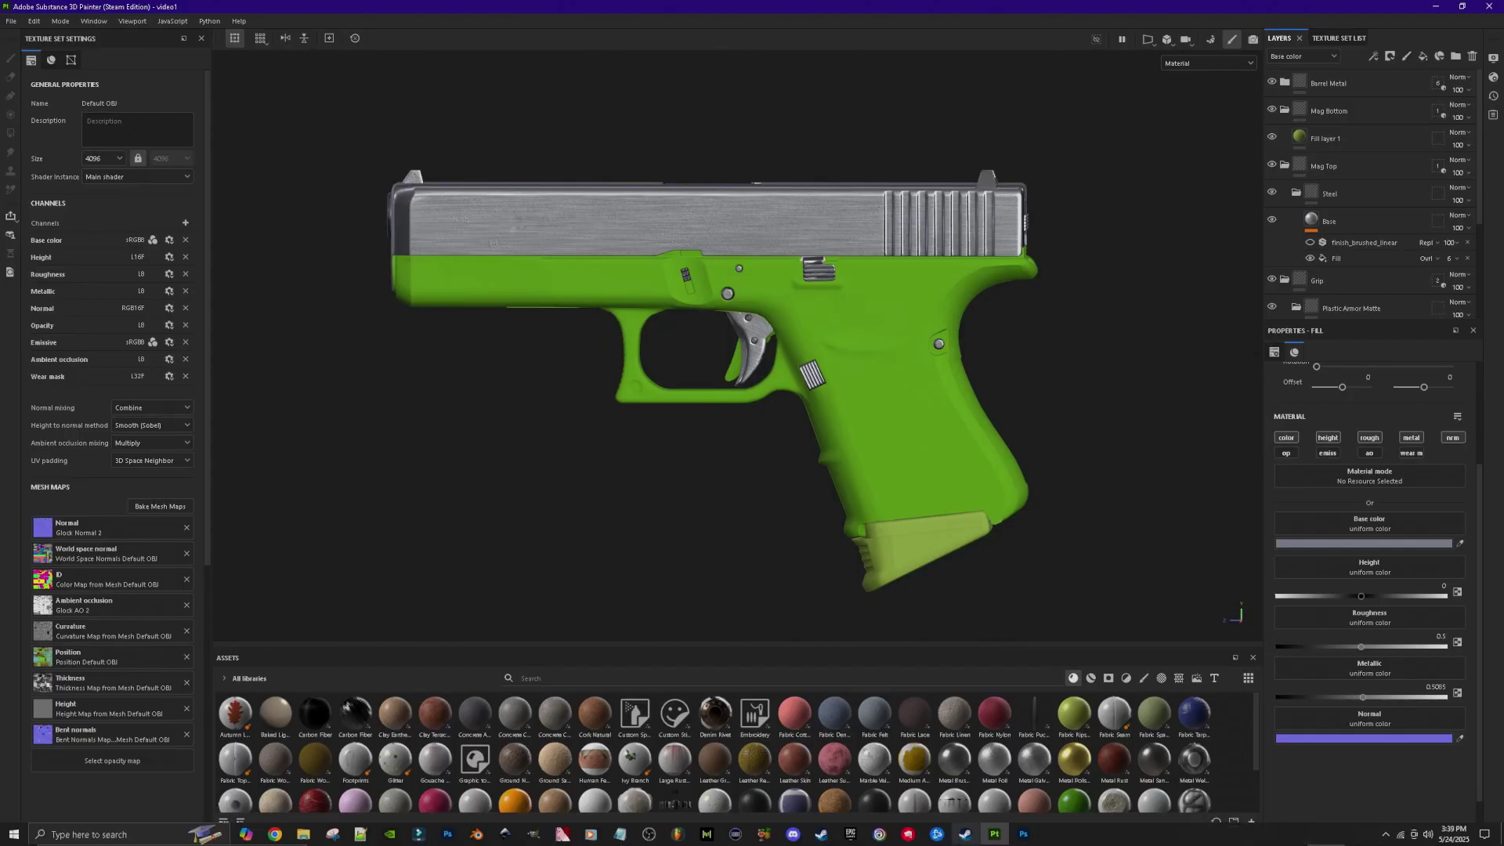
Compare the exported textures video1_CS_METALLIC.tga and video1_CS_ROUGHNESS.tga in Photoshop.
left_click(311, 835)
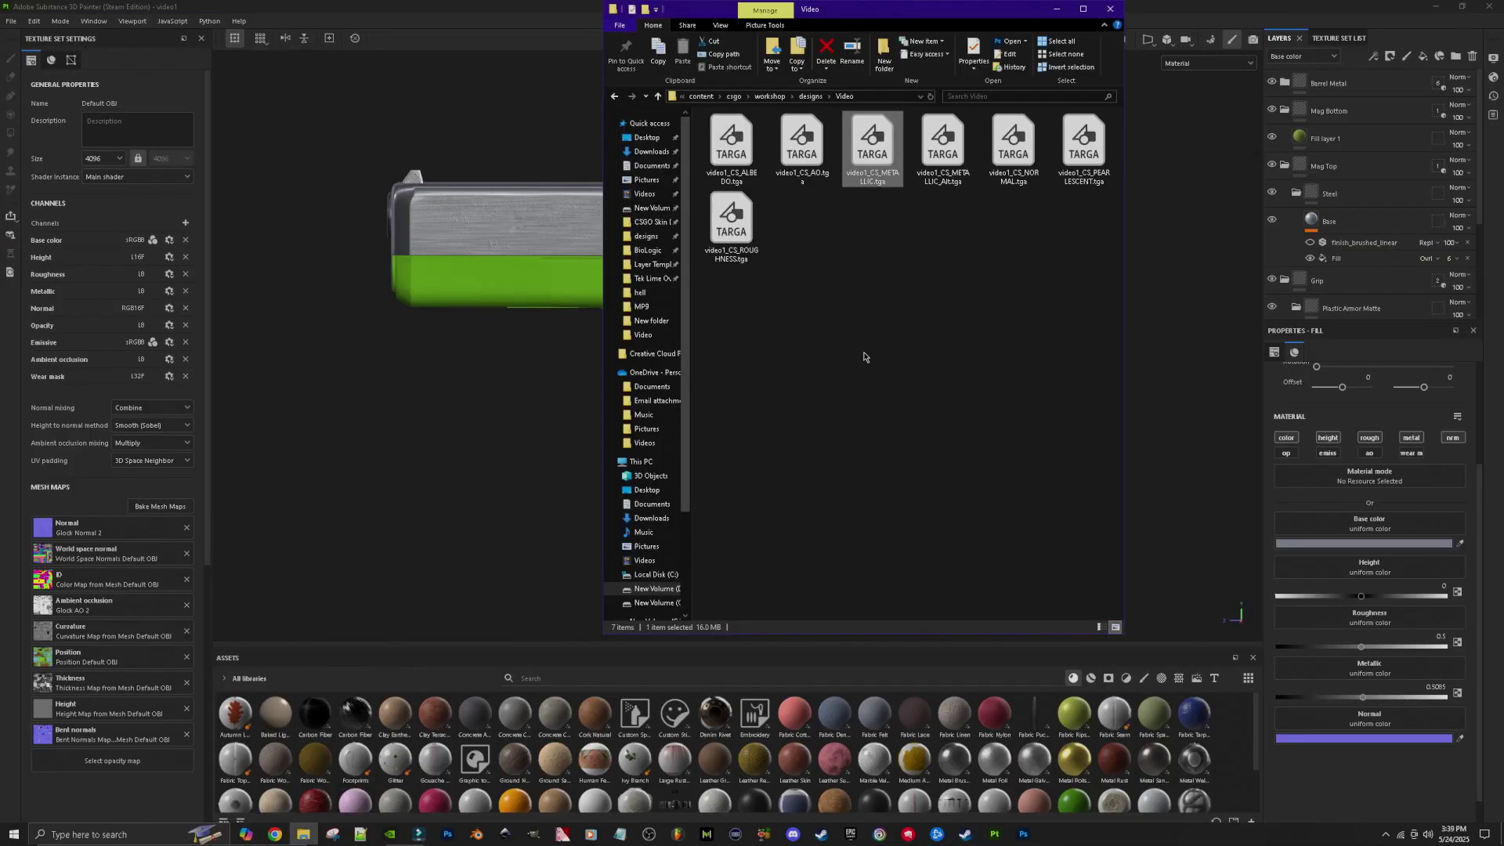
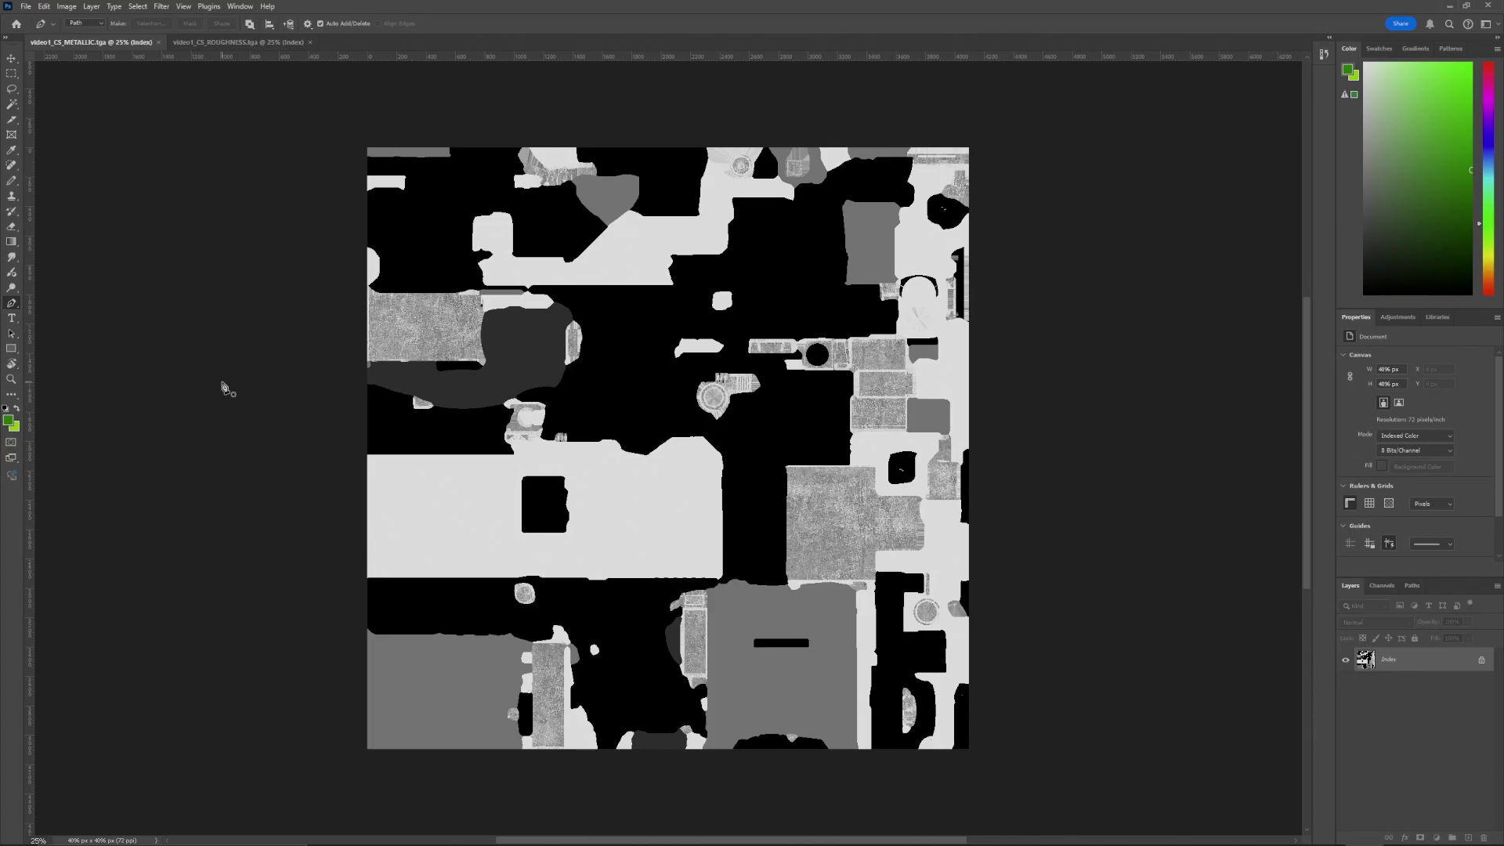
left_click(237, 42)
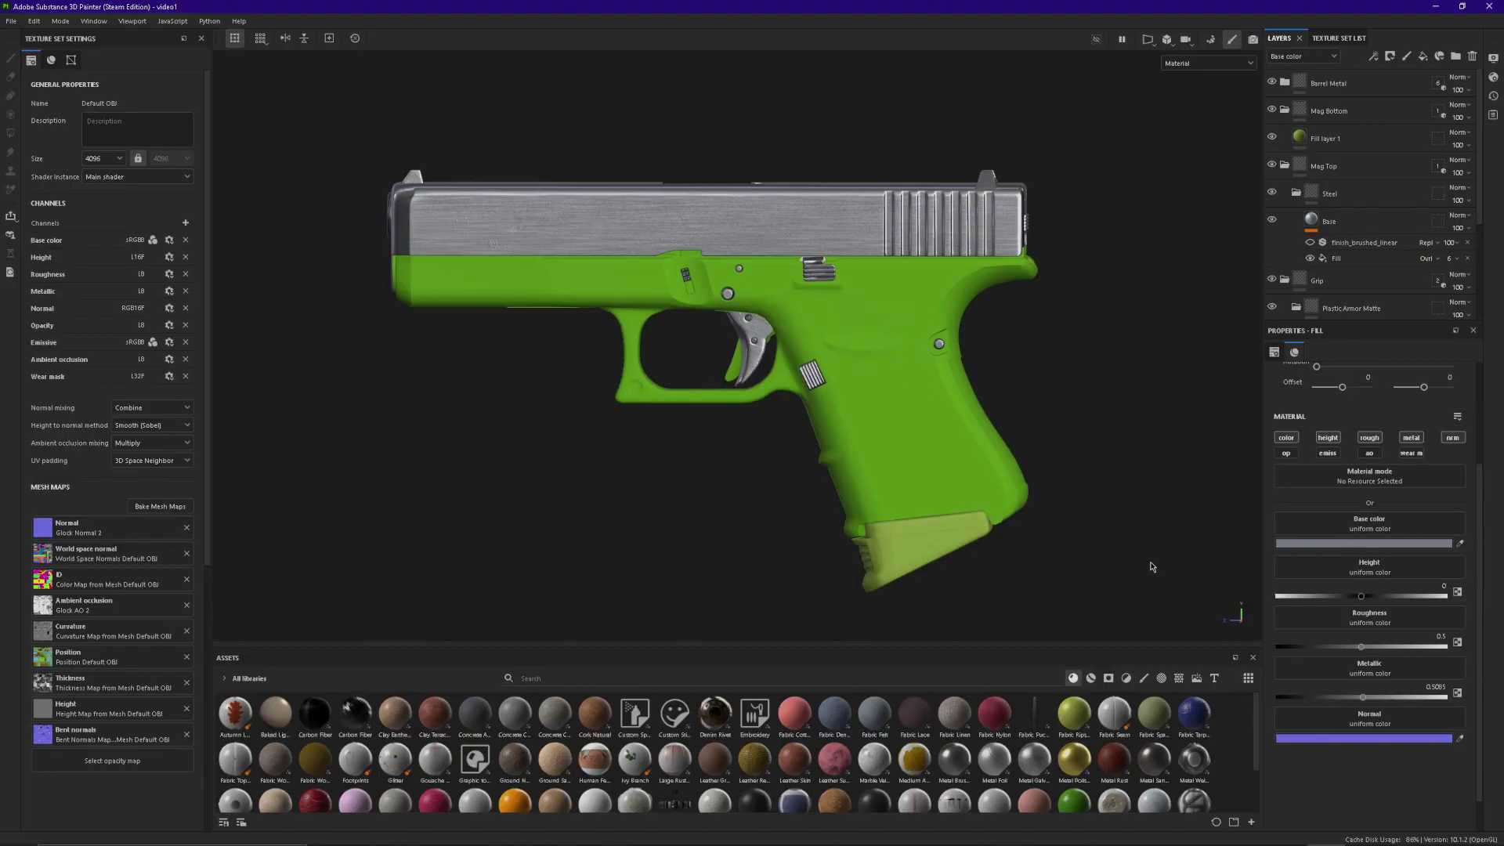
In Substance 3D Painter, give the grip's Base Plastic fill the base color 717171 and a metallic value of 0.9932.
right_click(891, 360, "ctrl+alt")
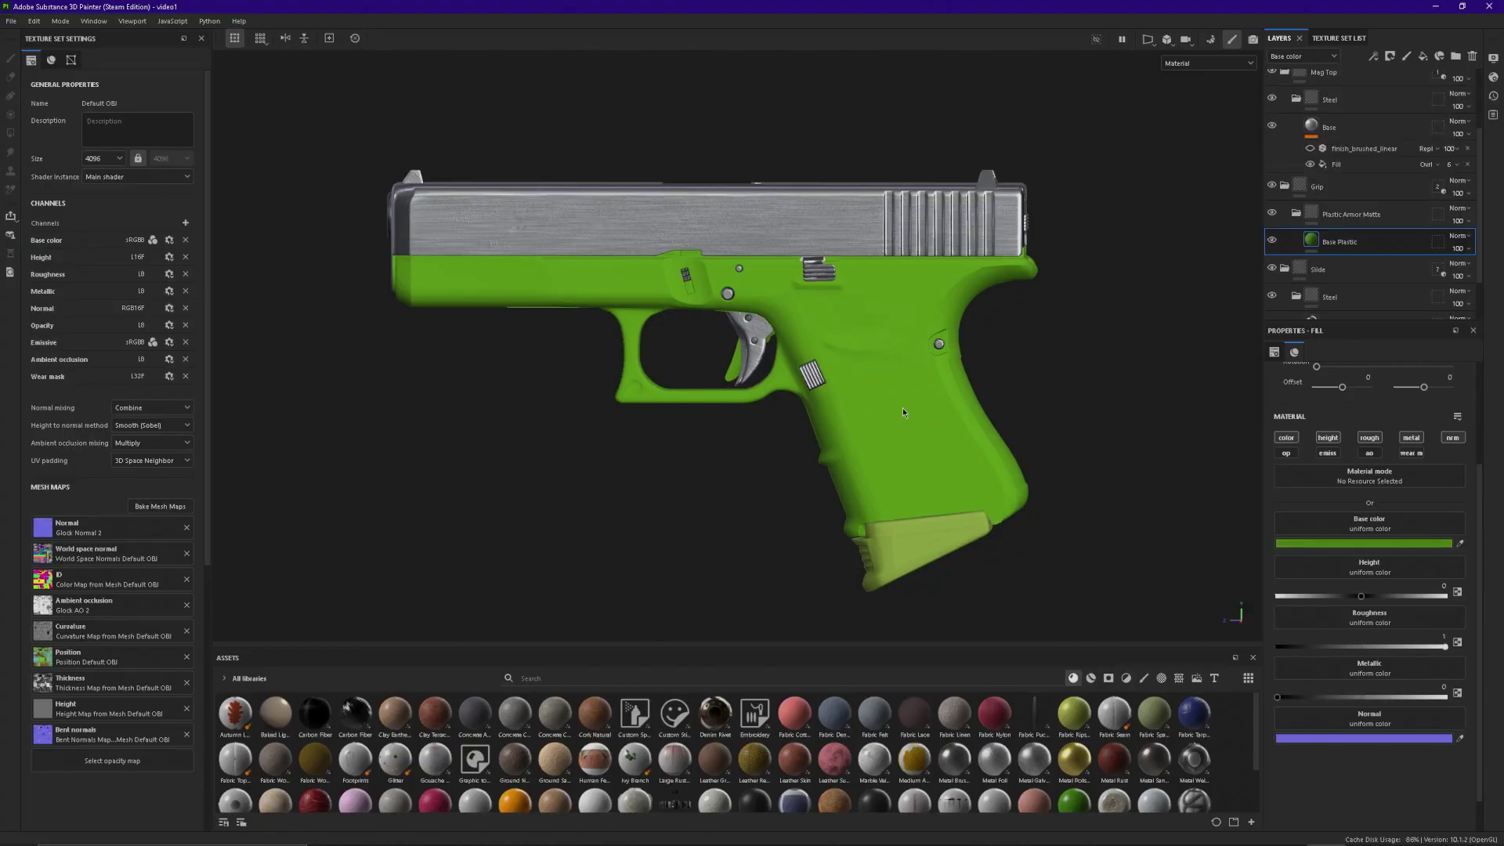
left_click(1343, 543)
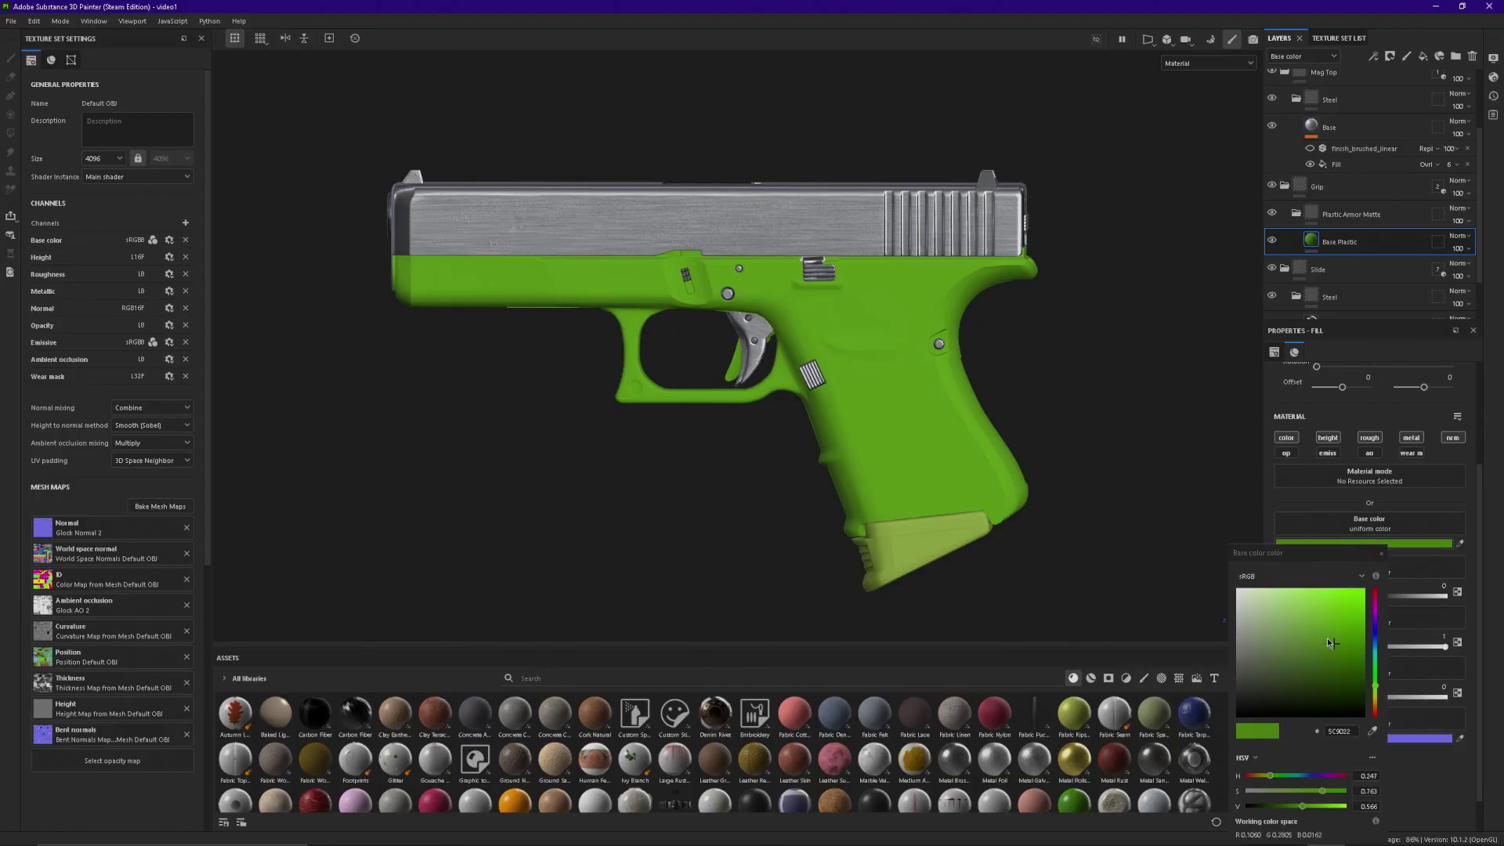
left_click_drag(1336, 644, 1233, 664)
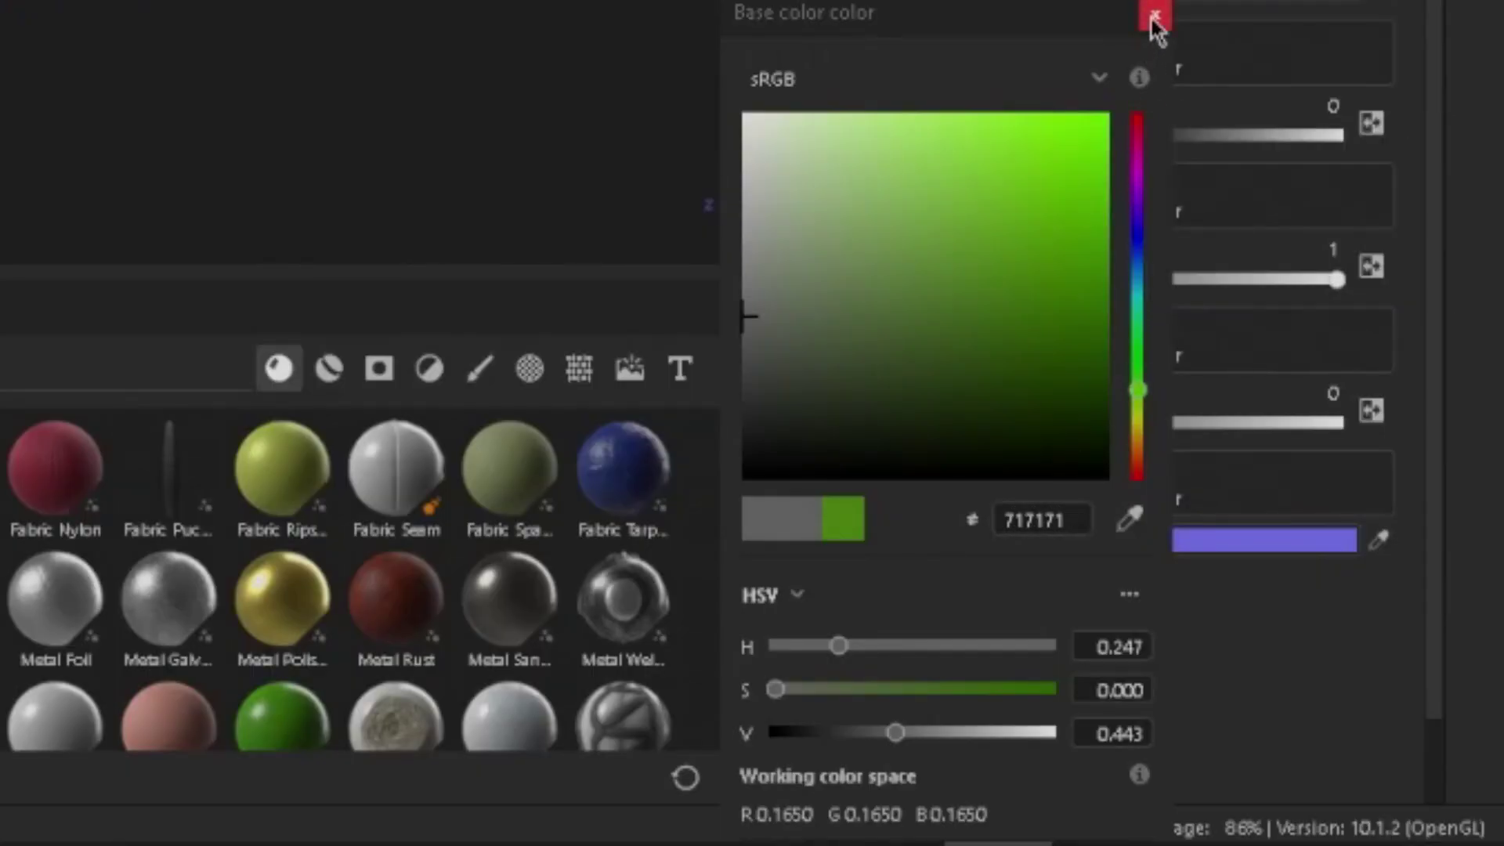
left_click(1154, 22)
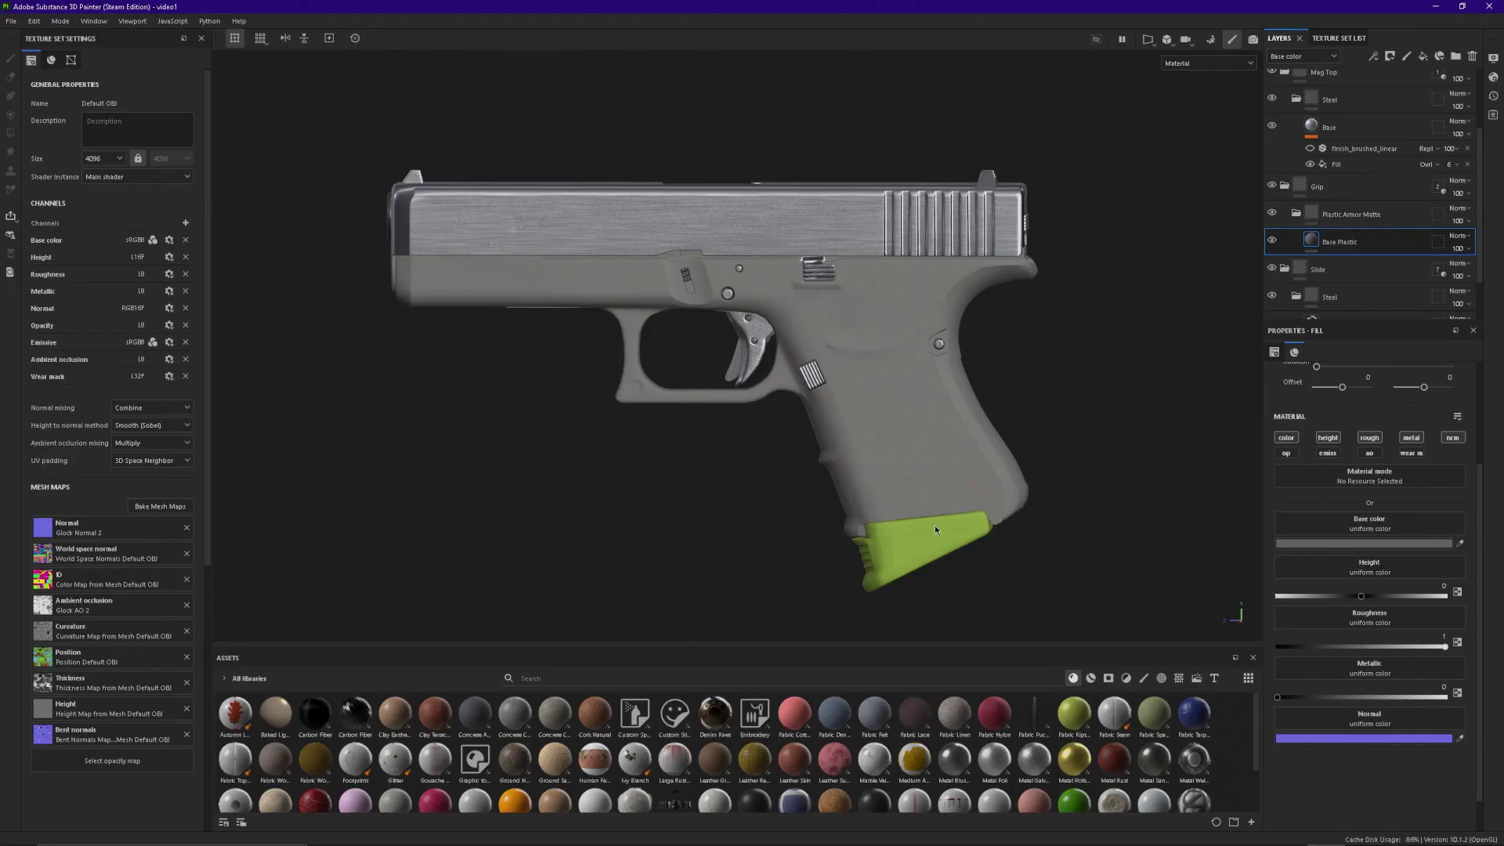
left_click_drag(1280, 700, 1449, 704)
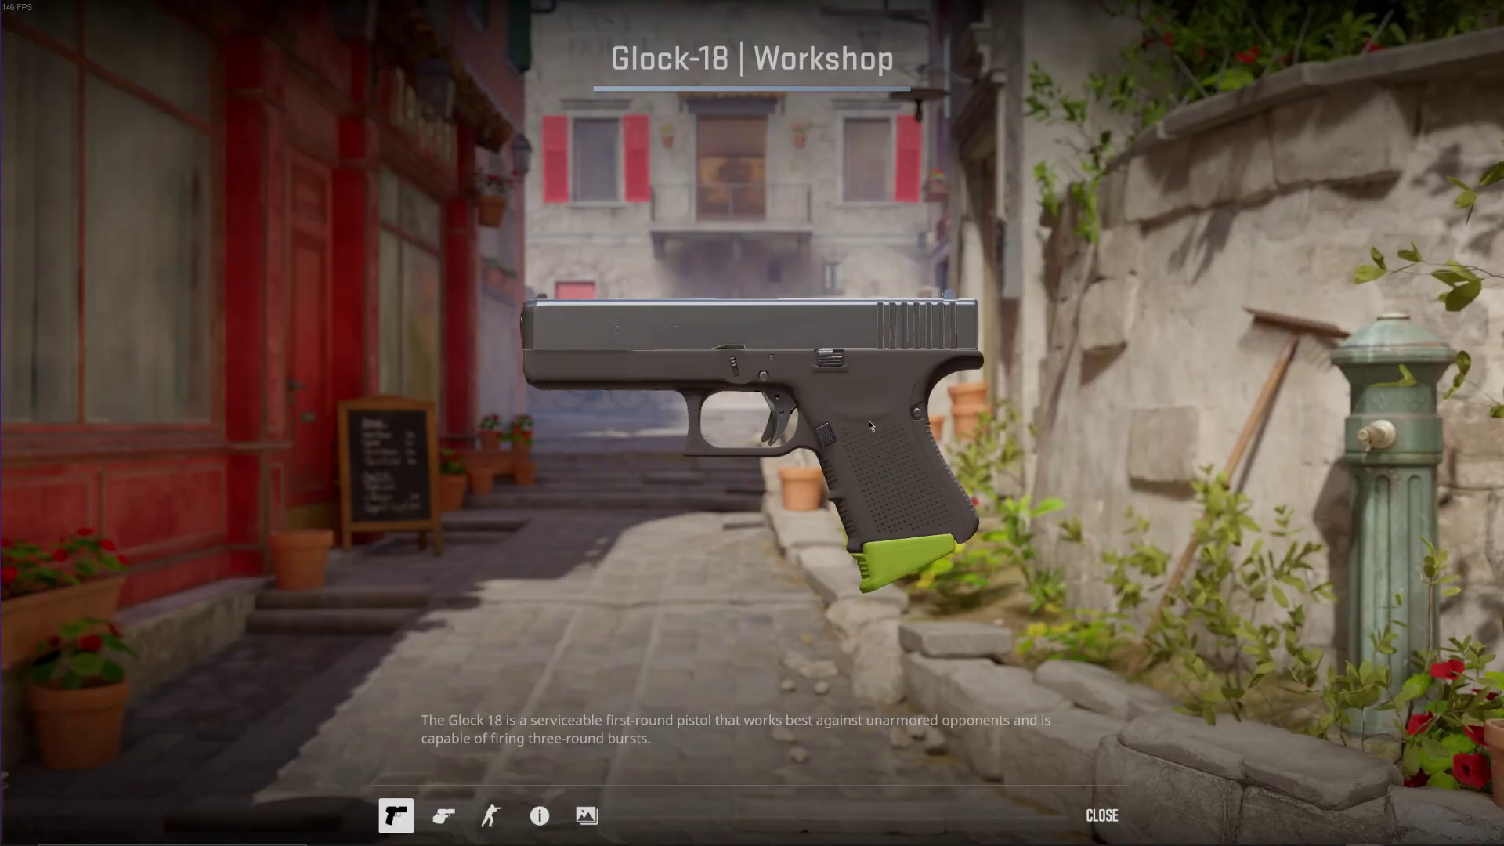
In the Counter-Strike 2 inspect view, turn the Glock-18 around and run mat_fullbright 10 in the console.
left_click_drag(843, 386, 811, 479)
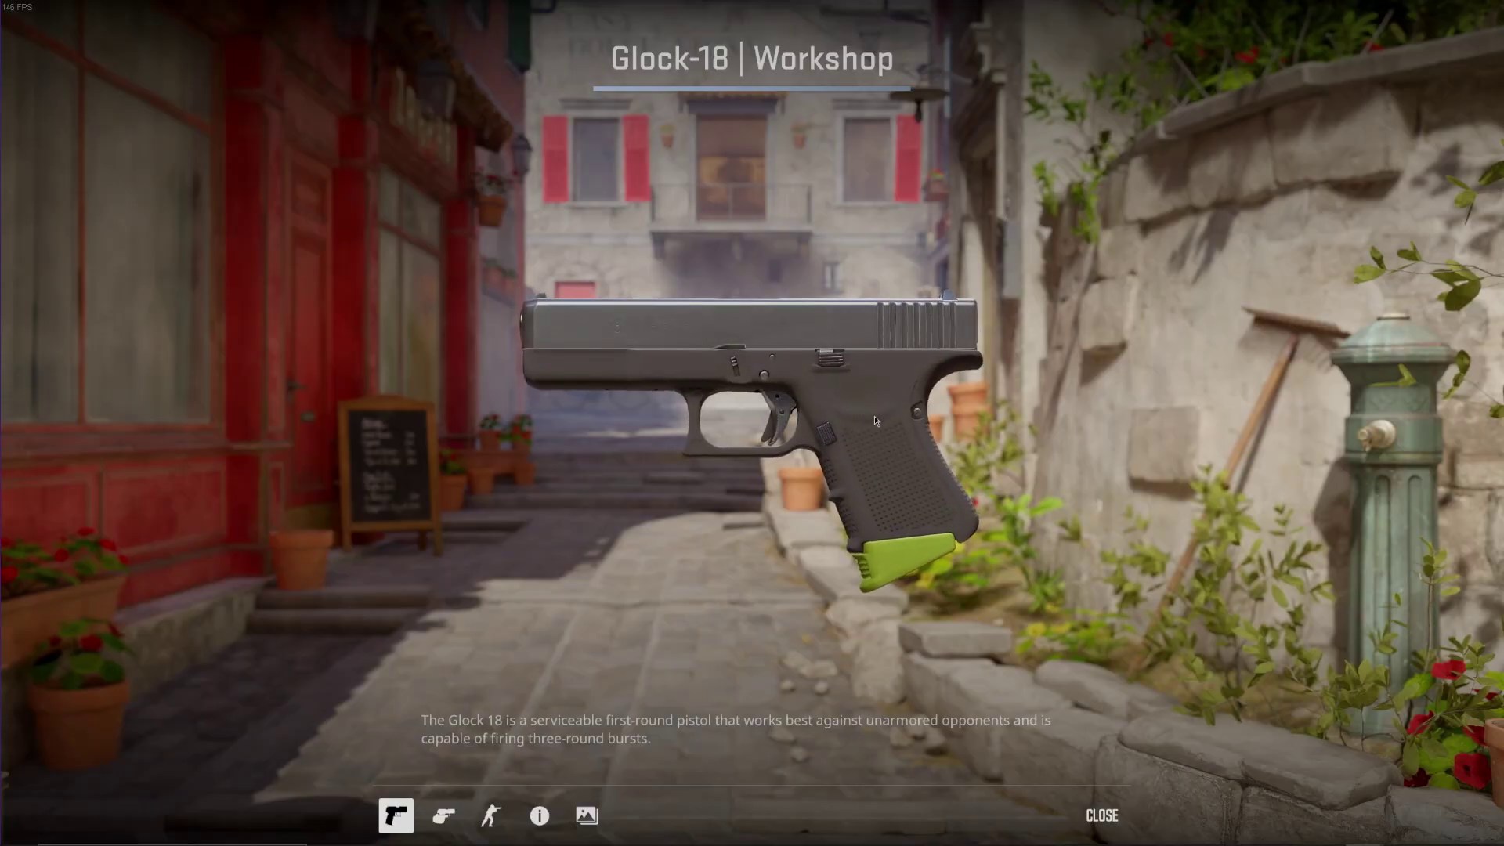
left_click_drag(845, 400, 825, 435)
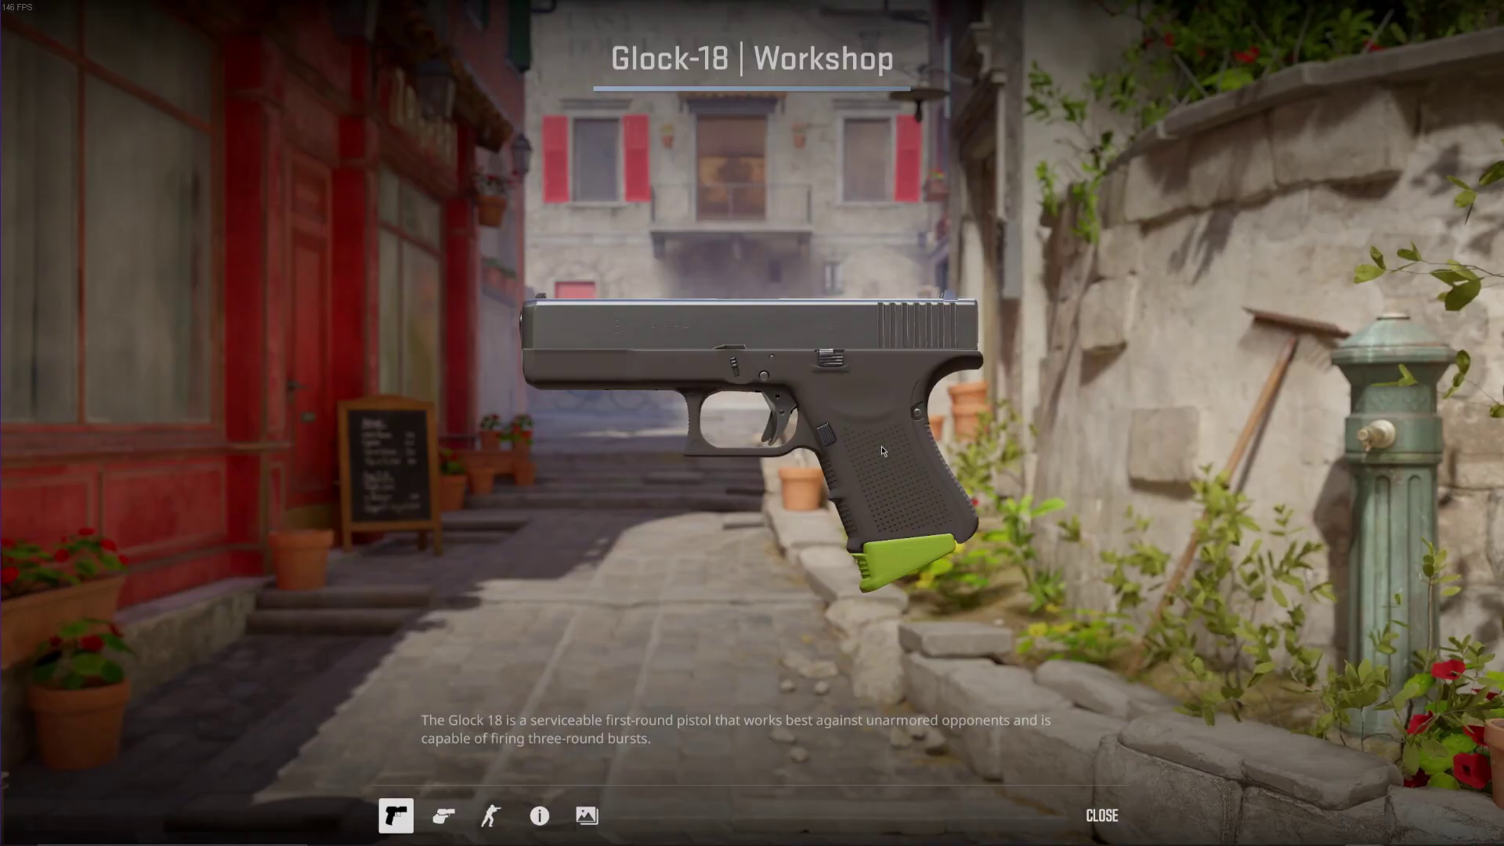
key("grave")
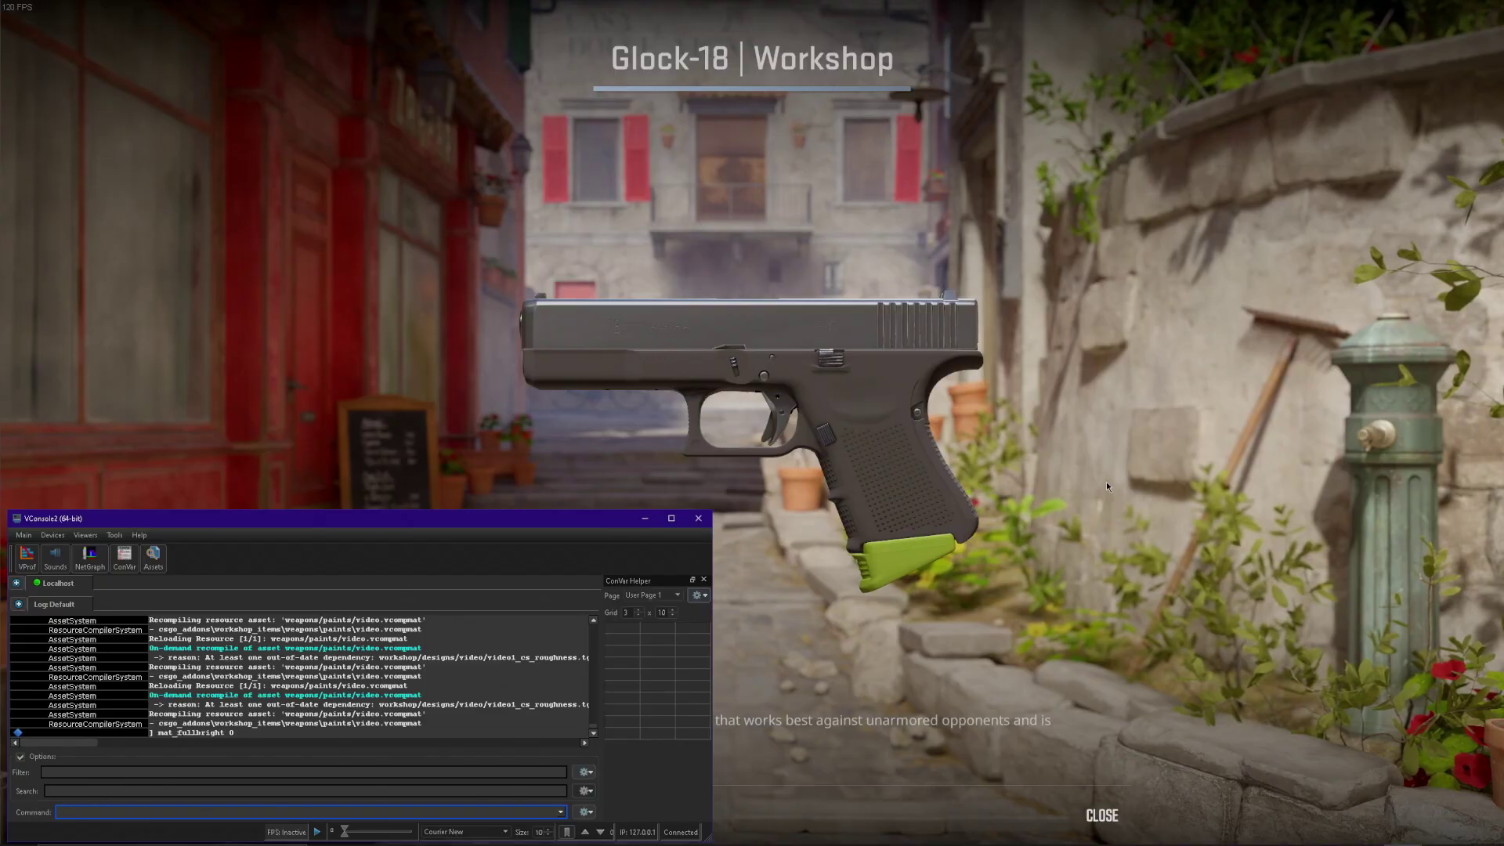
type("mat")
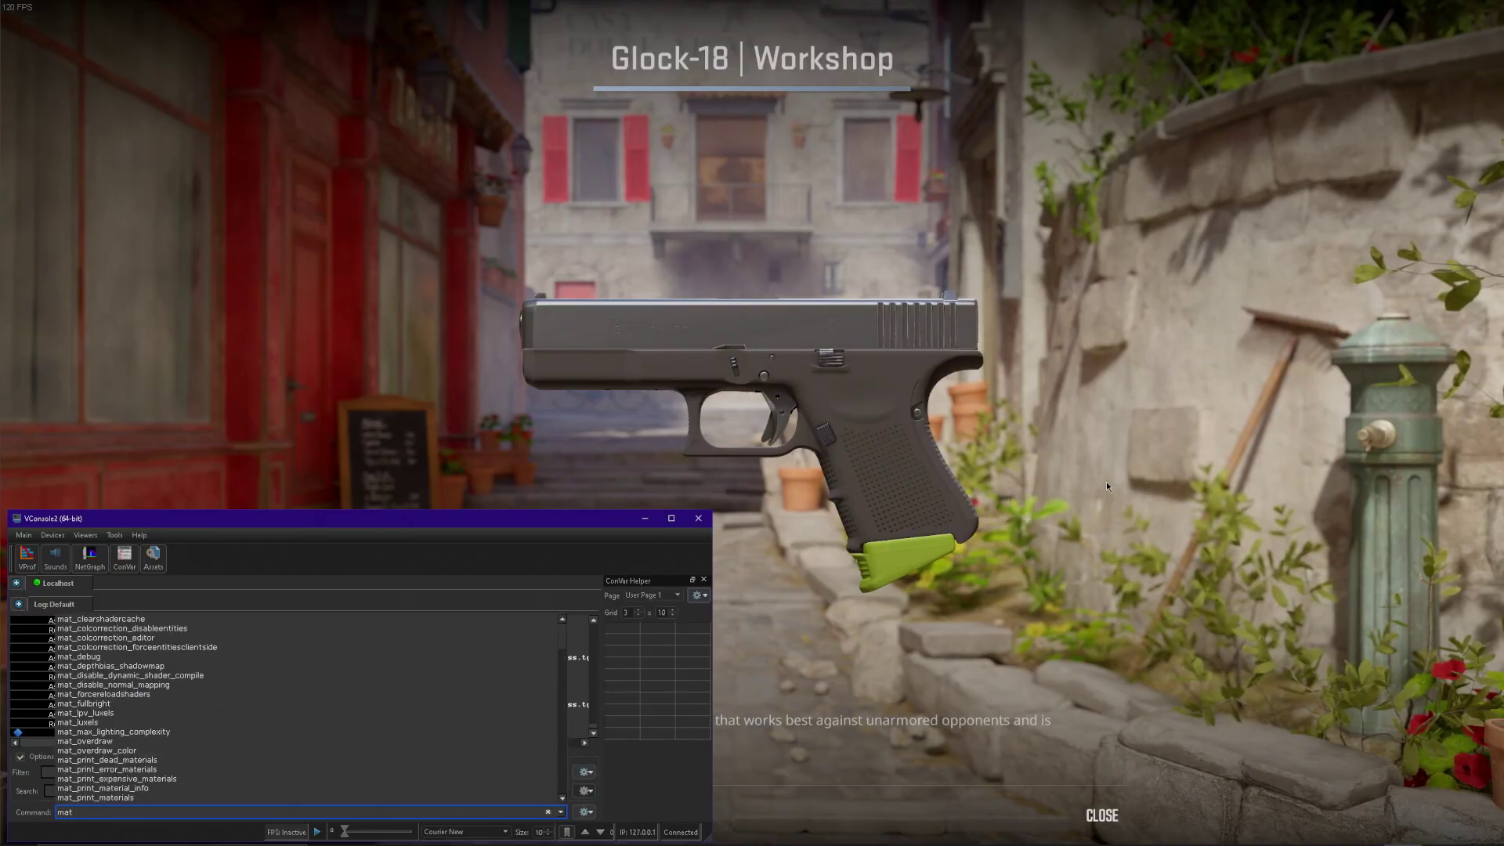
type("_fullb")
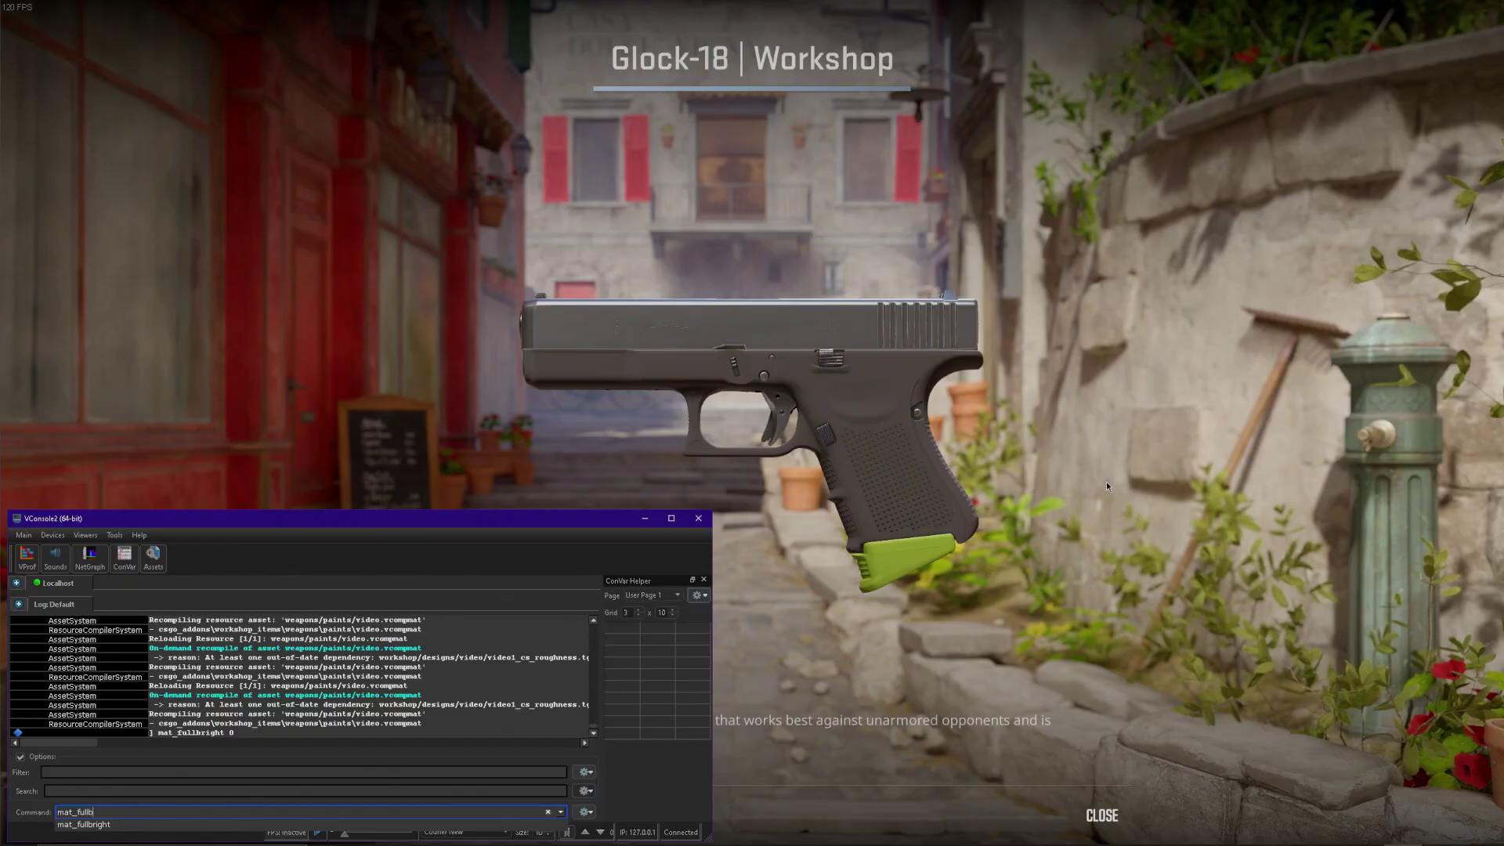
type("right 10")
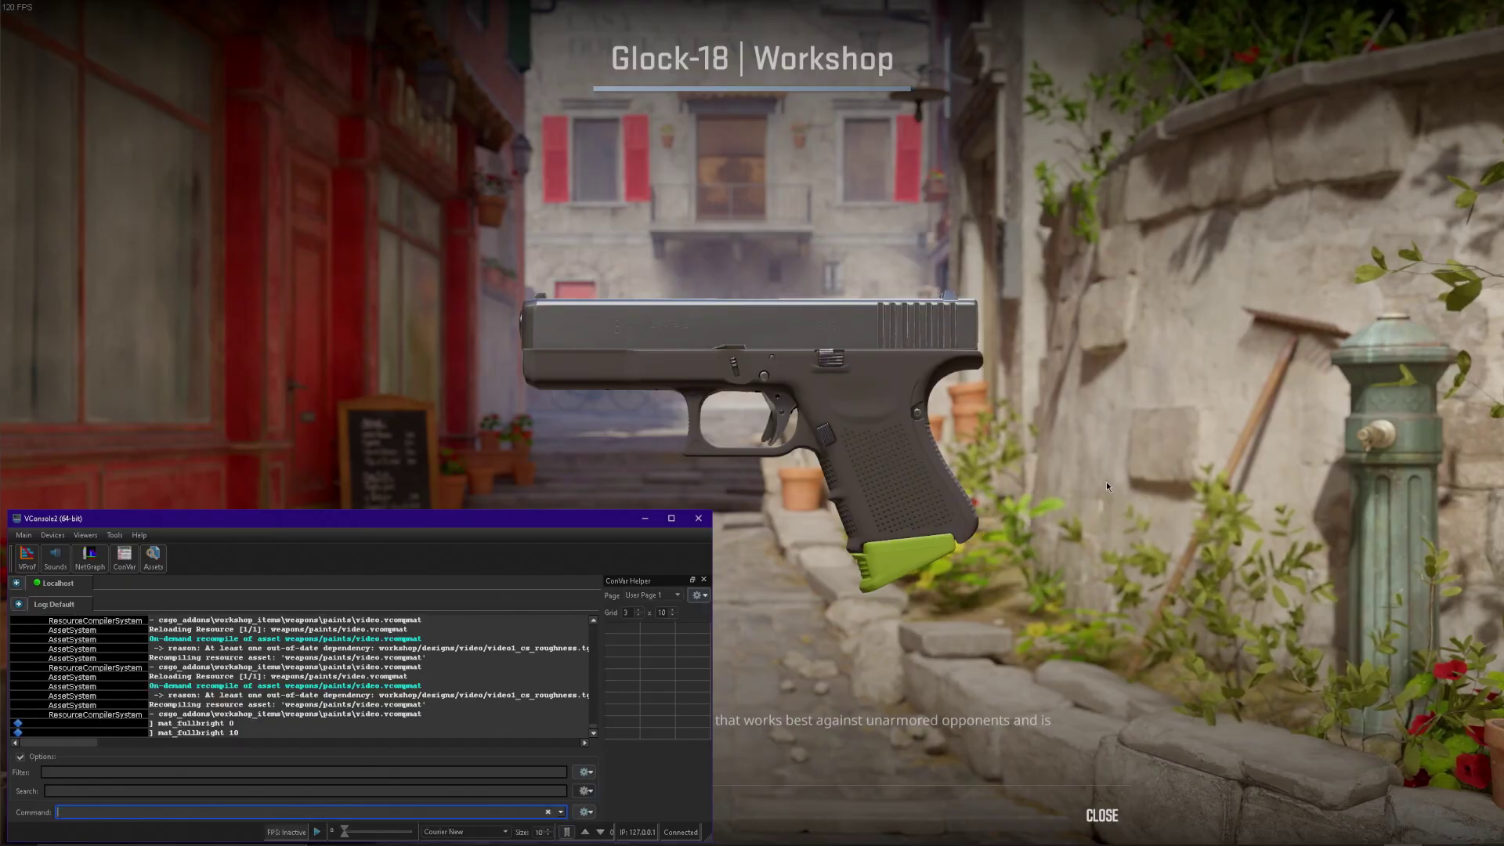
key("Return")
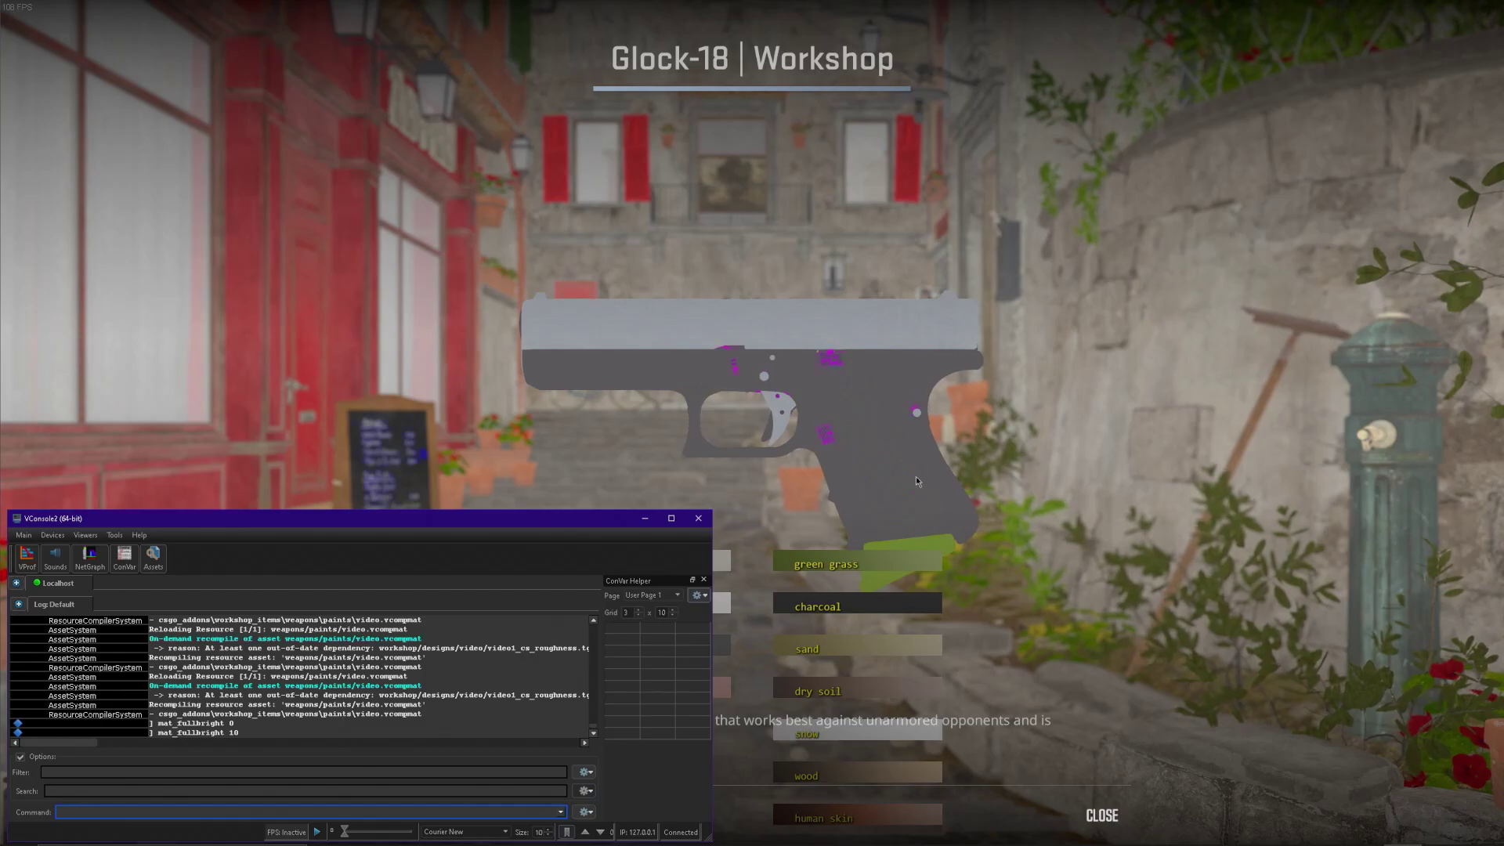
Switch back to Substance 3D Painter and darken the Base Plastic fill's base color to 666666.
key("super")
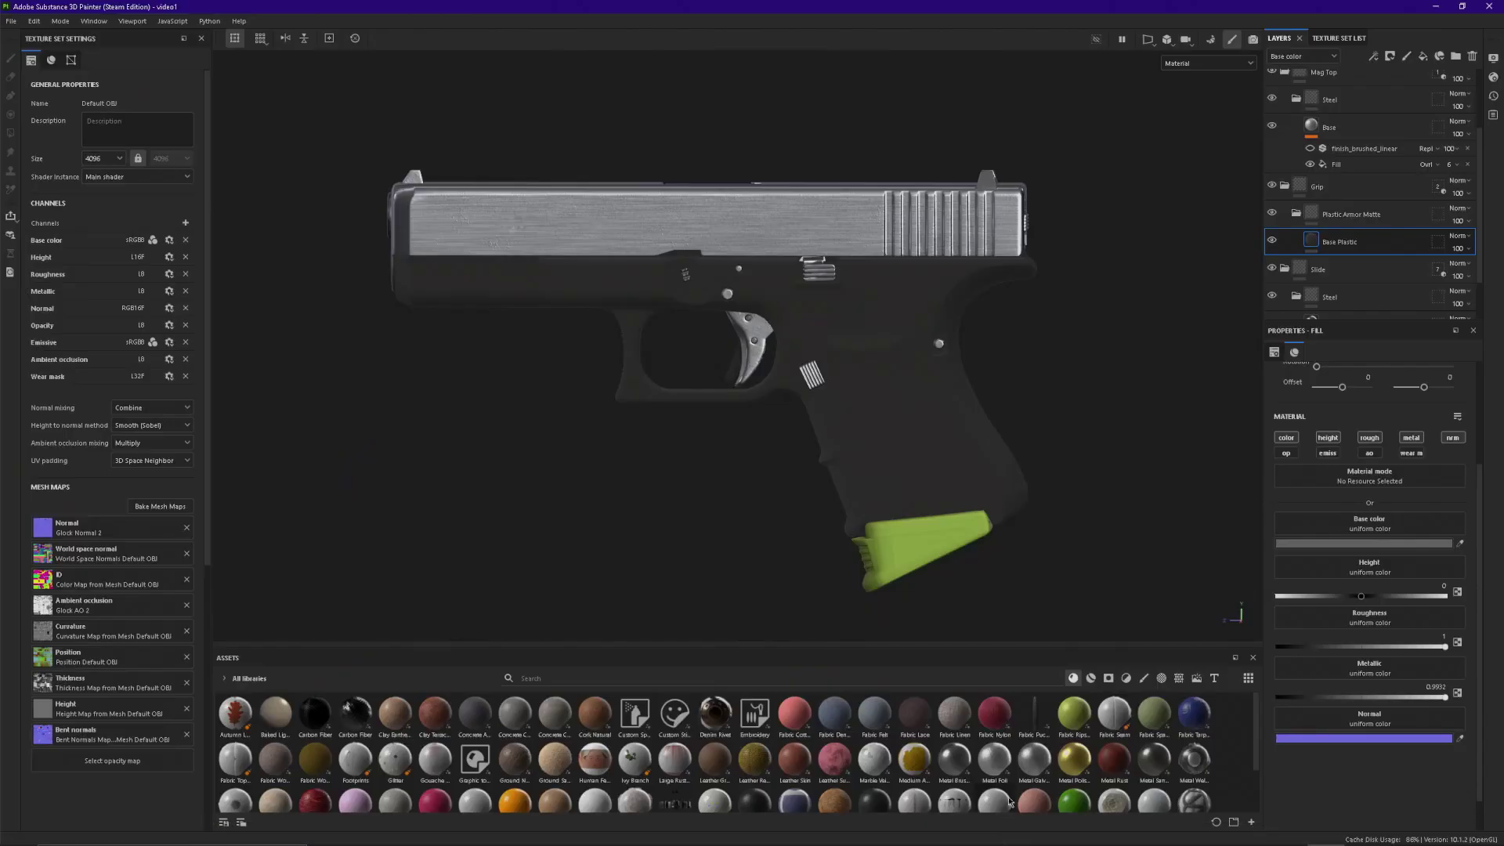
left_click(1356, 544)
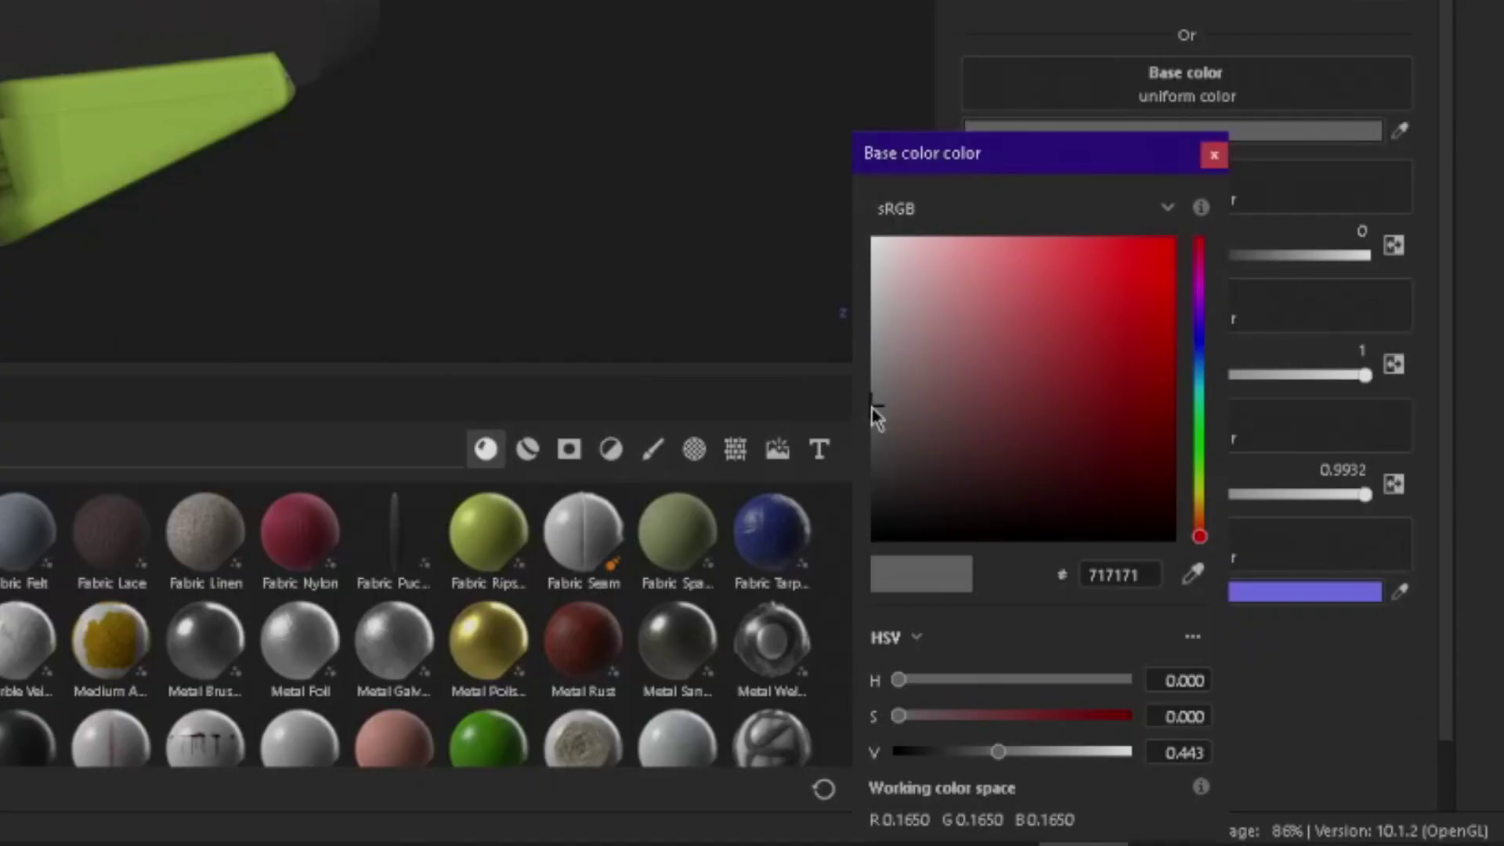
left_click(1235, 664)
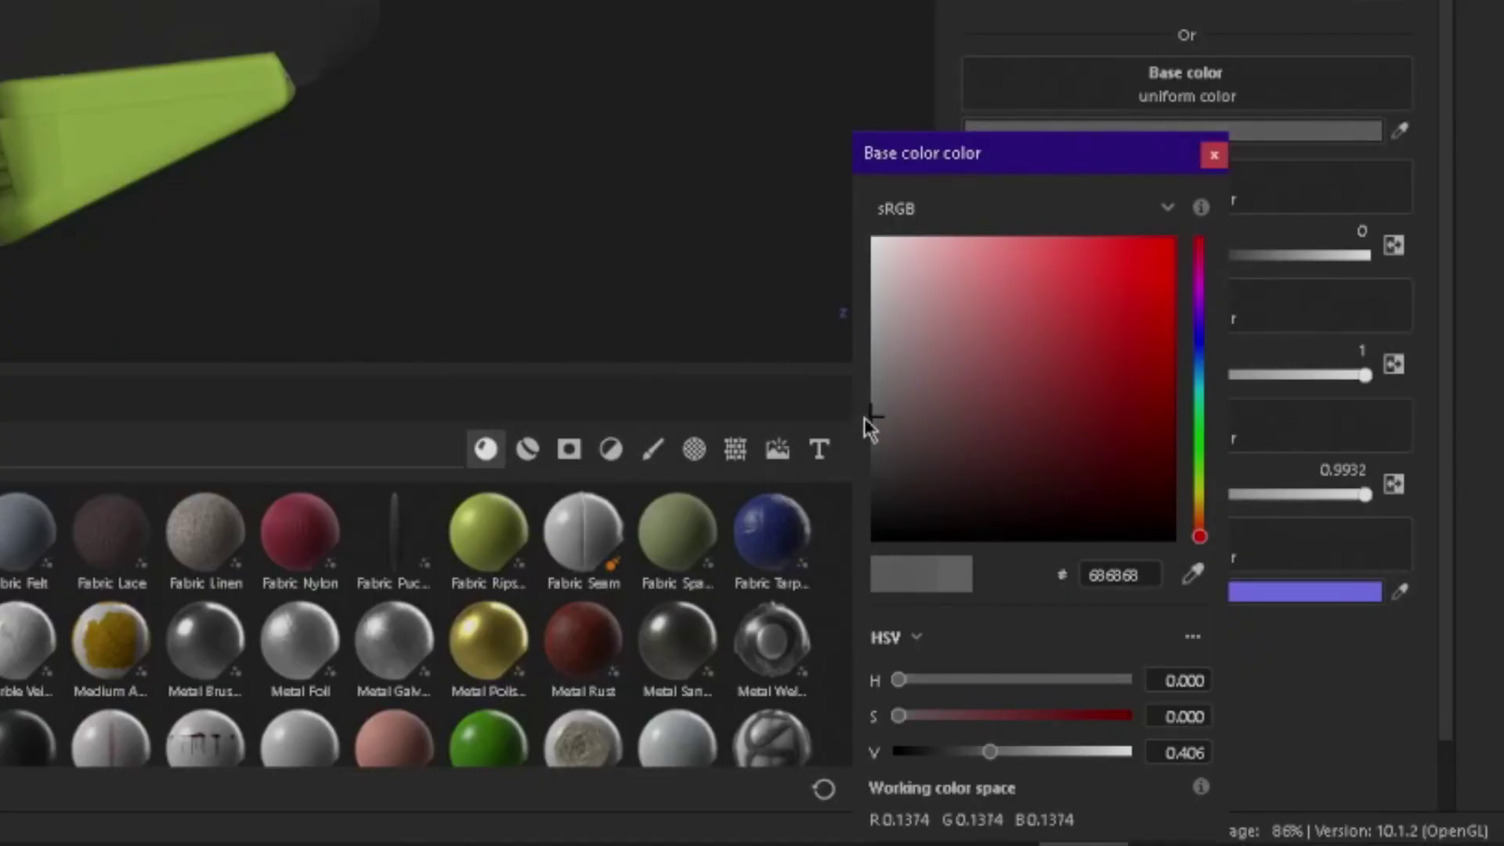
left_click_drag(863, 417, 862, 420)
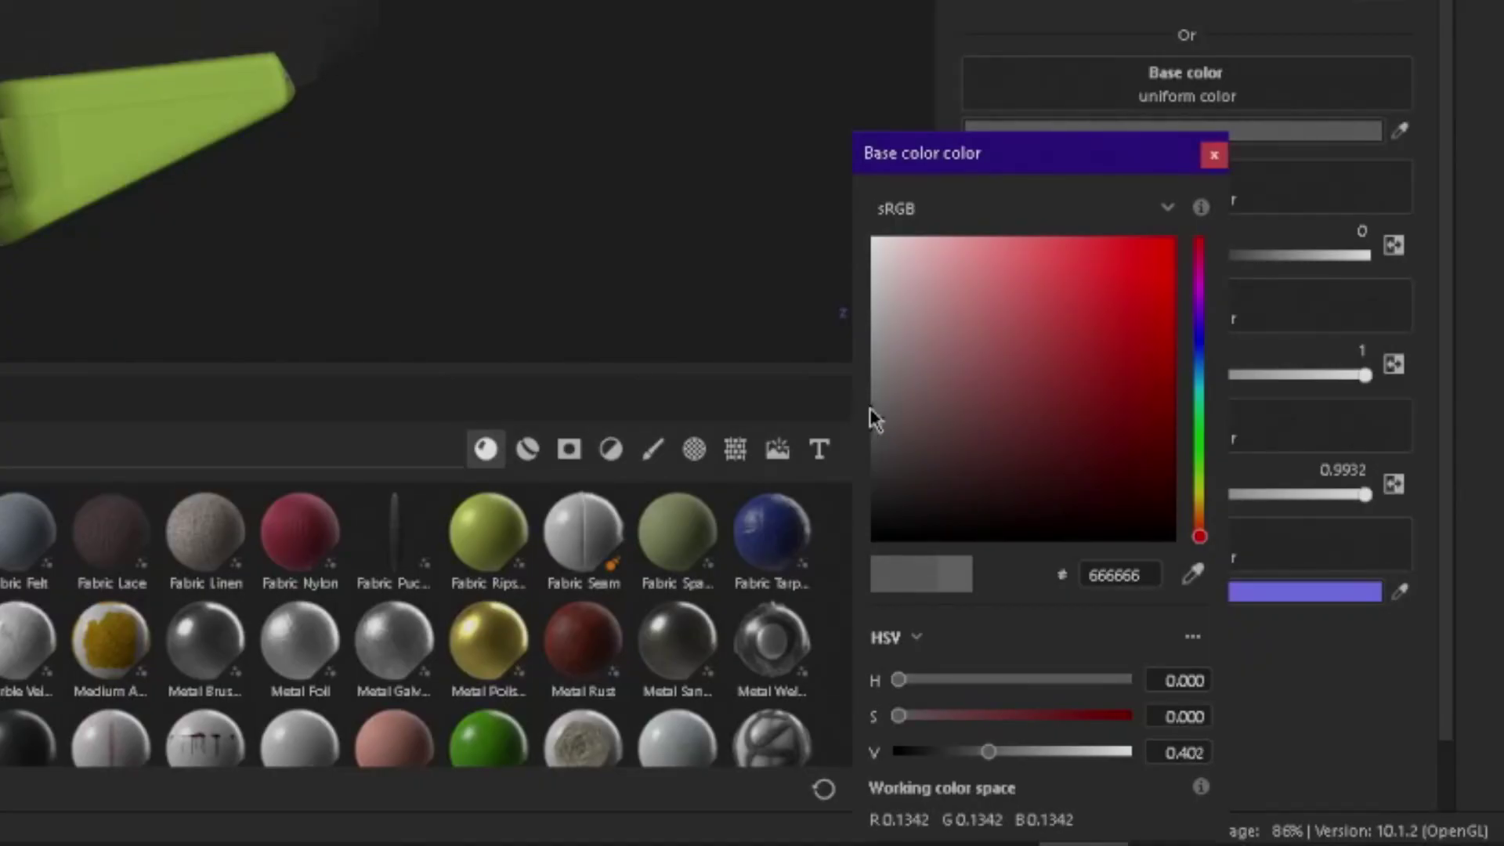
left_click(1214, 154)
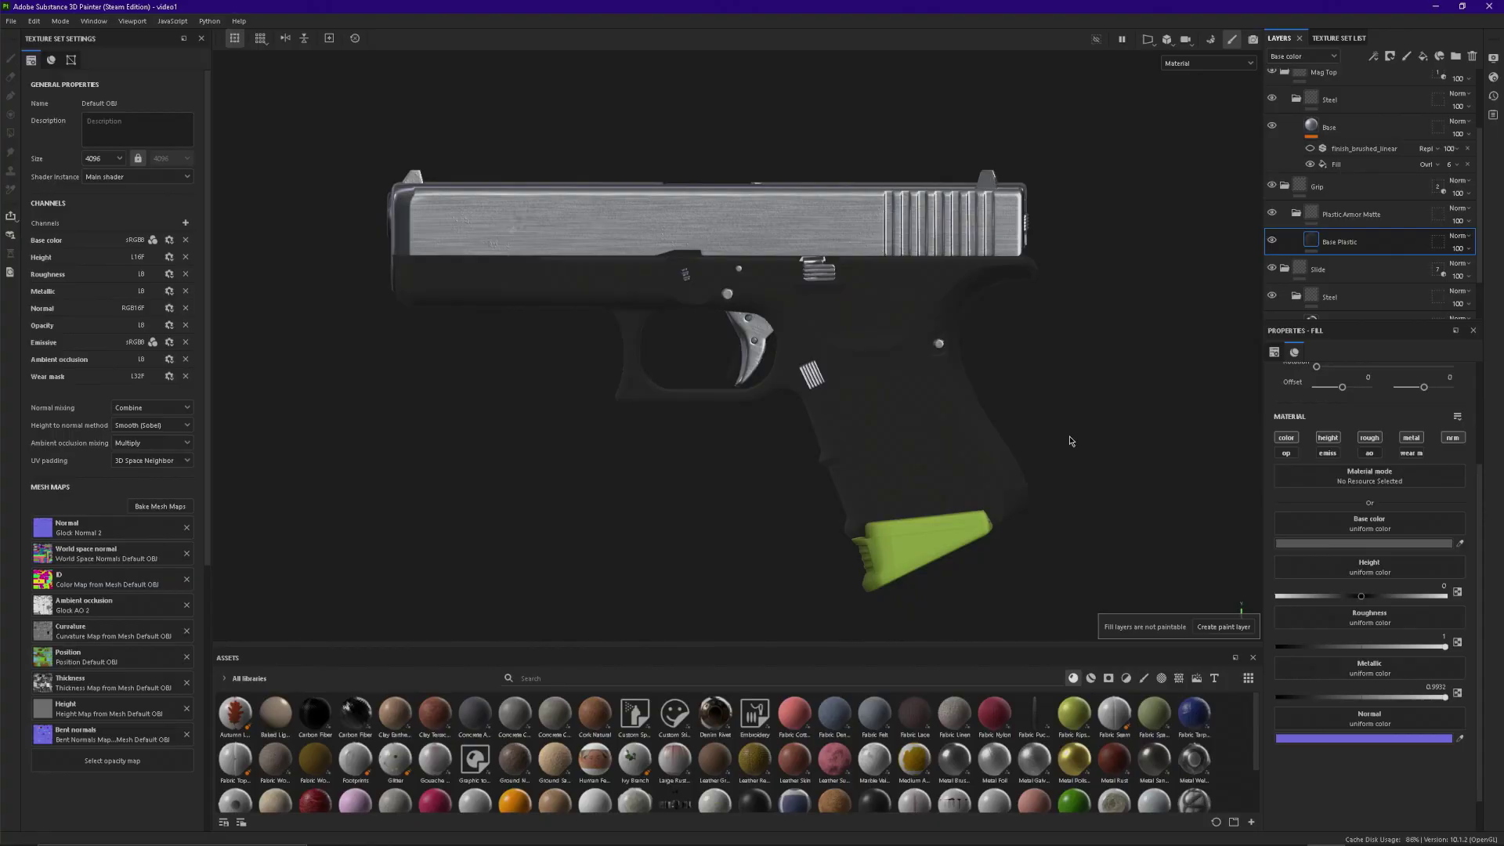
Export the texture set and inspect the updated Glock-18 in game through the Counter-Strike 2 Workshop Item Editor.
key("ctrl+shift+e")
left_click(1018, 629)
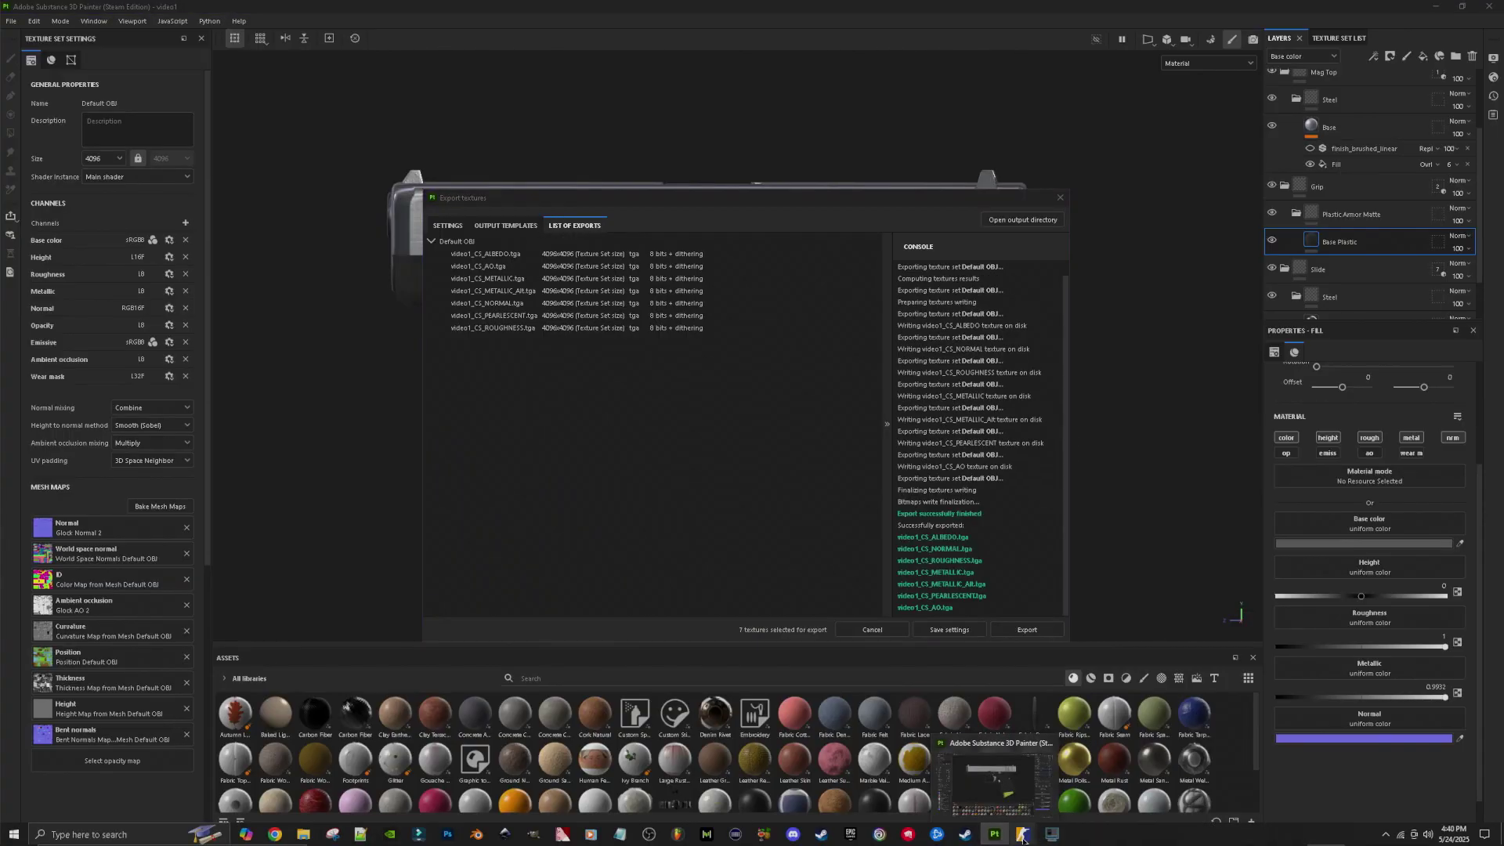
mouse_move(1024, 837)
left_click(1087, 780)
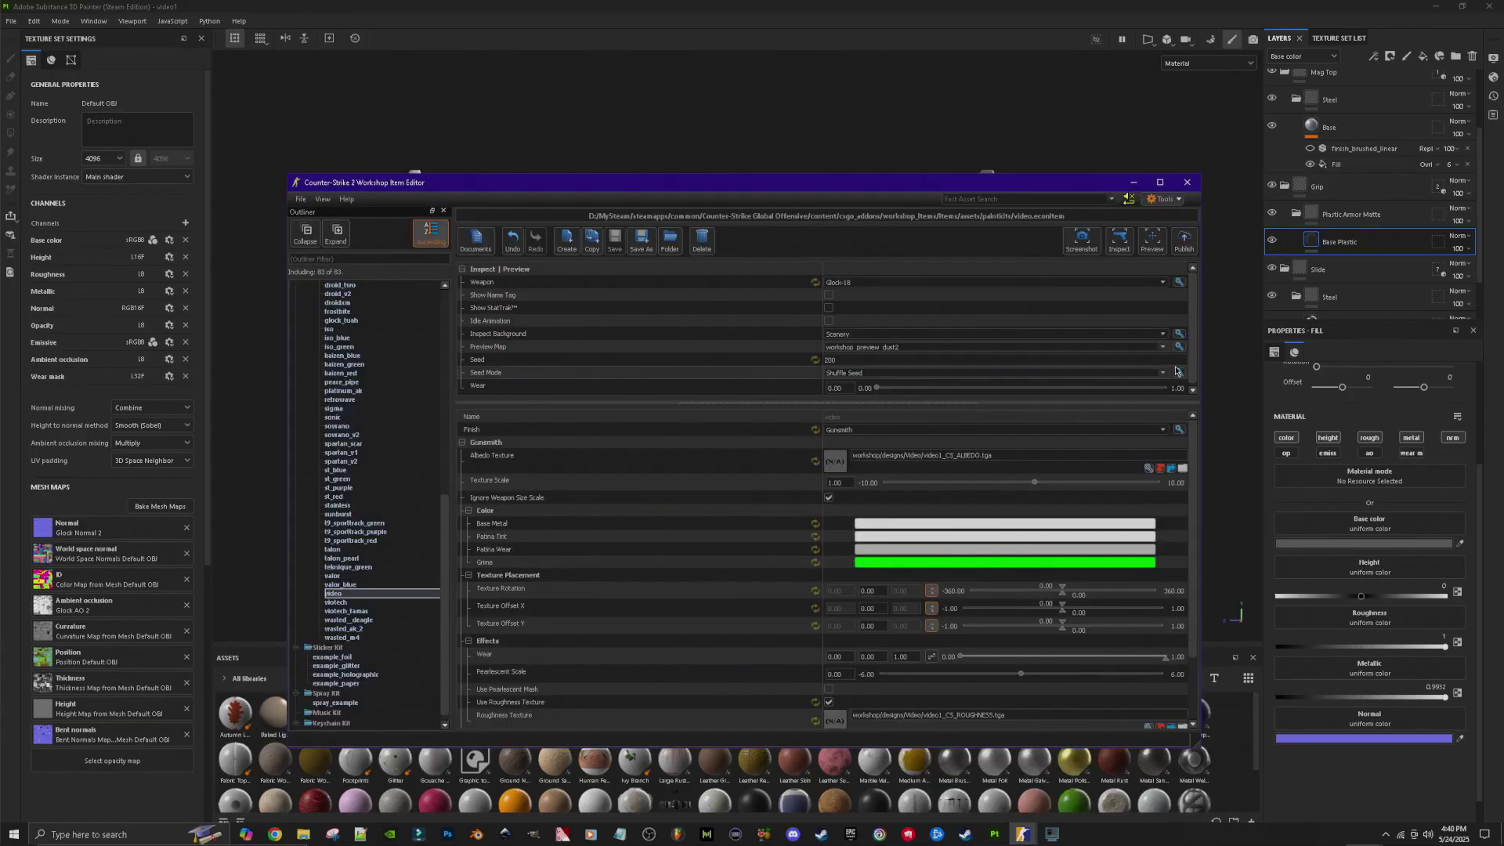
left_click(1121, 251)
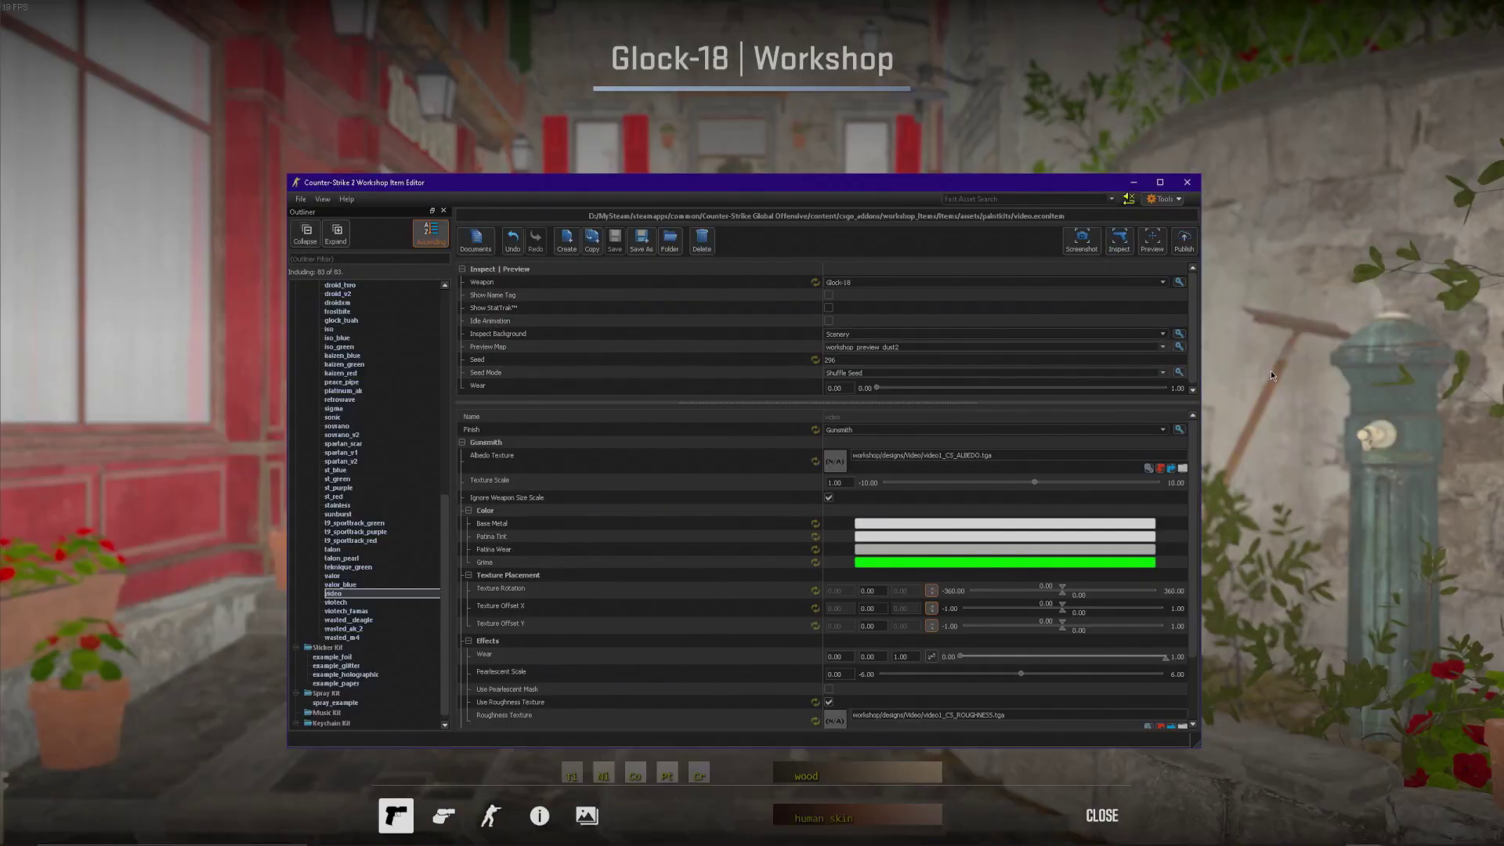
left_click(1271, 370)
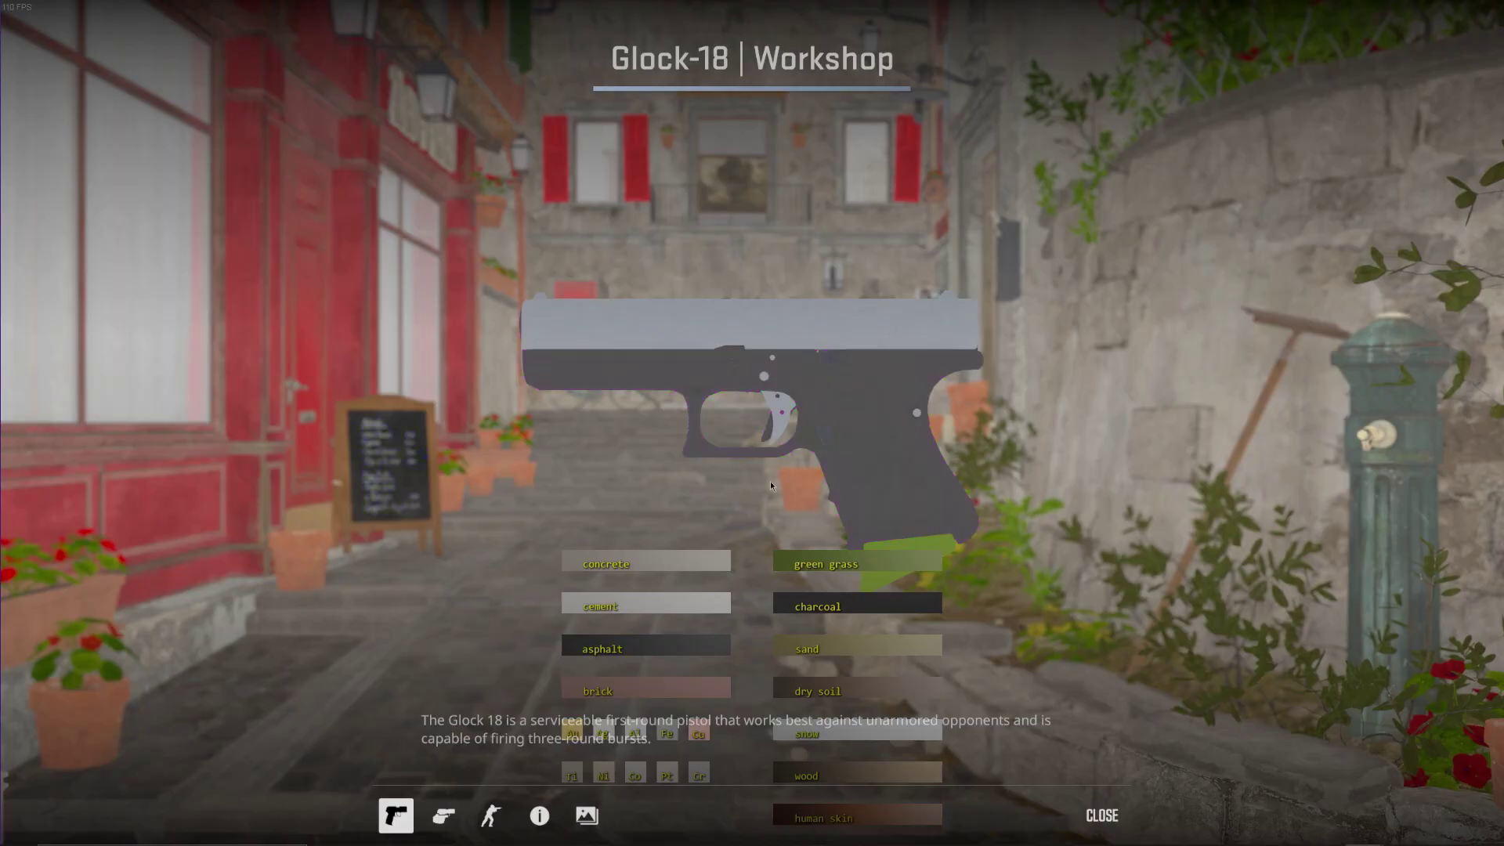
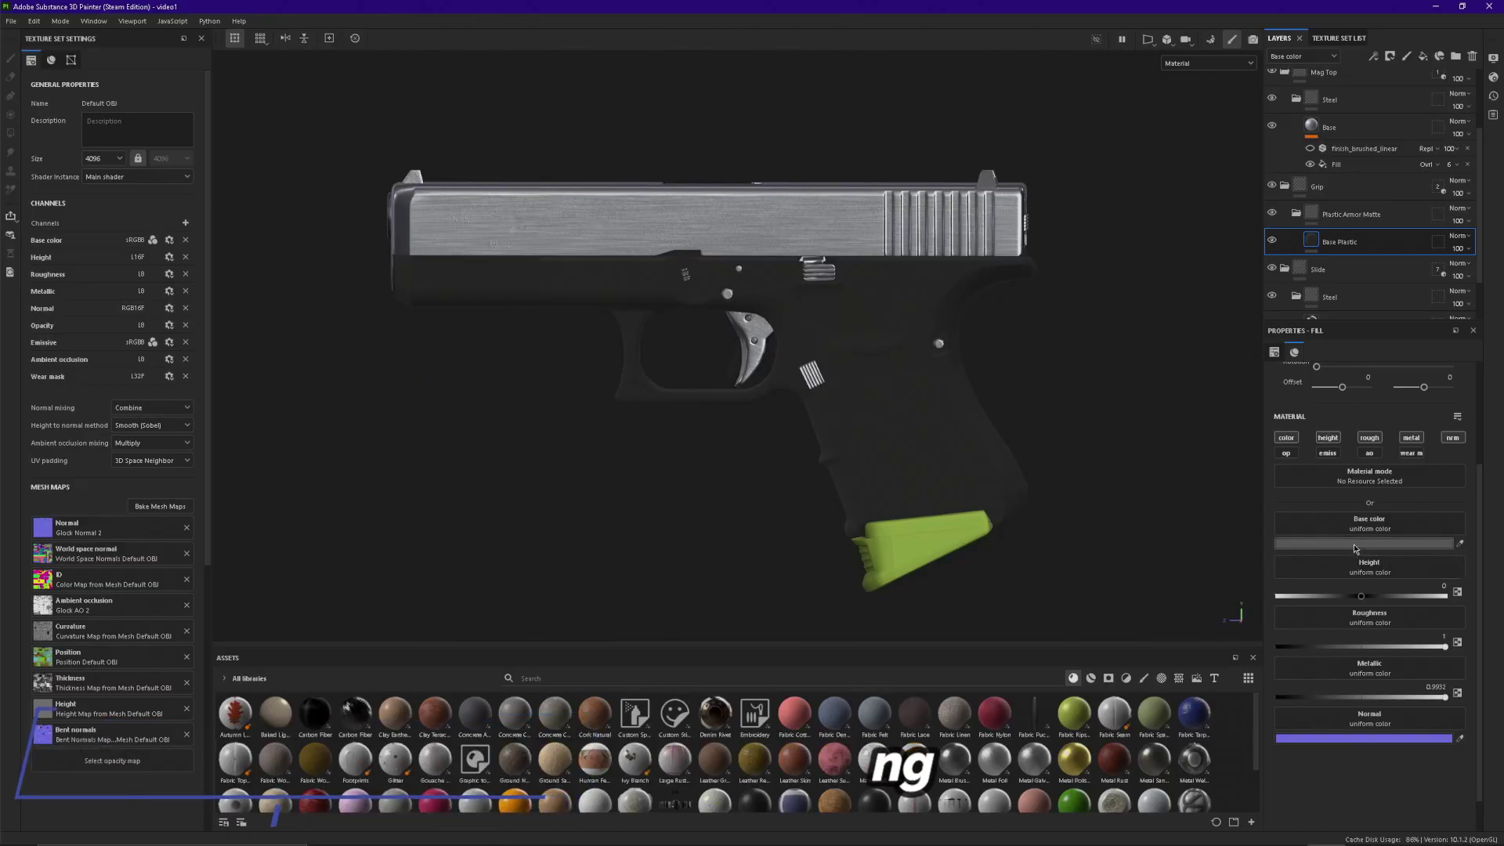
In Substance 3D Painter, set the Base Plastic fill's base color to 717171 and enable its ambient occlusion channel.
left_click(1354, 544)
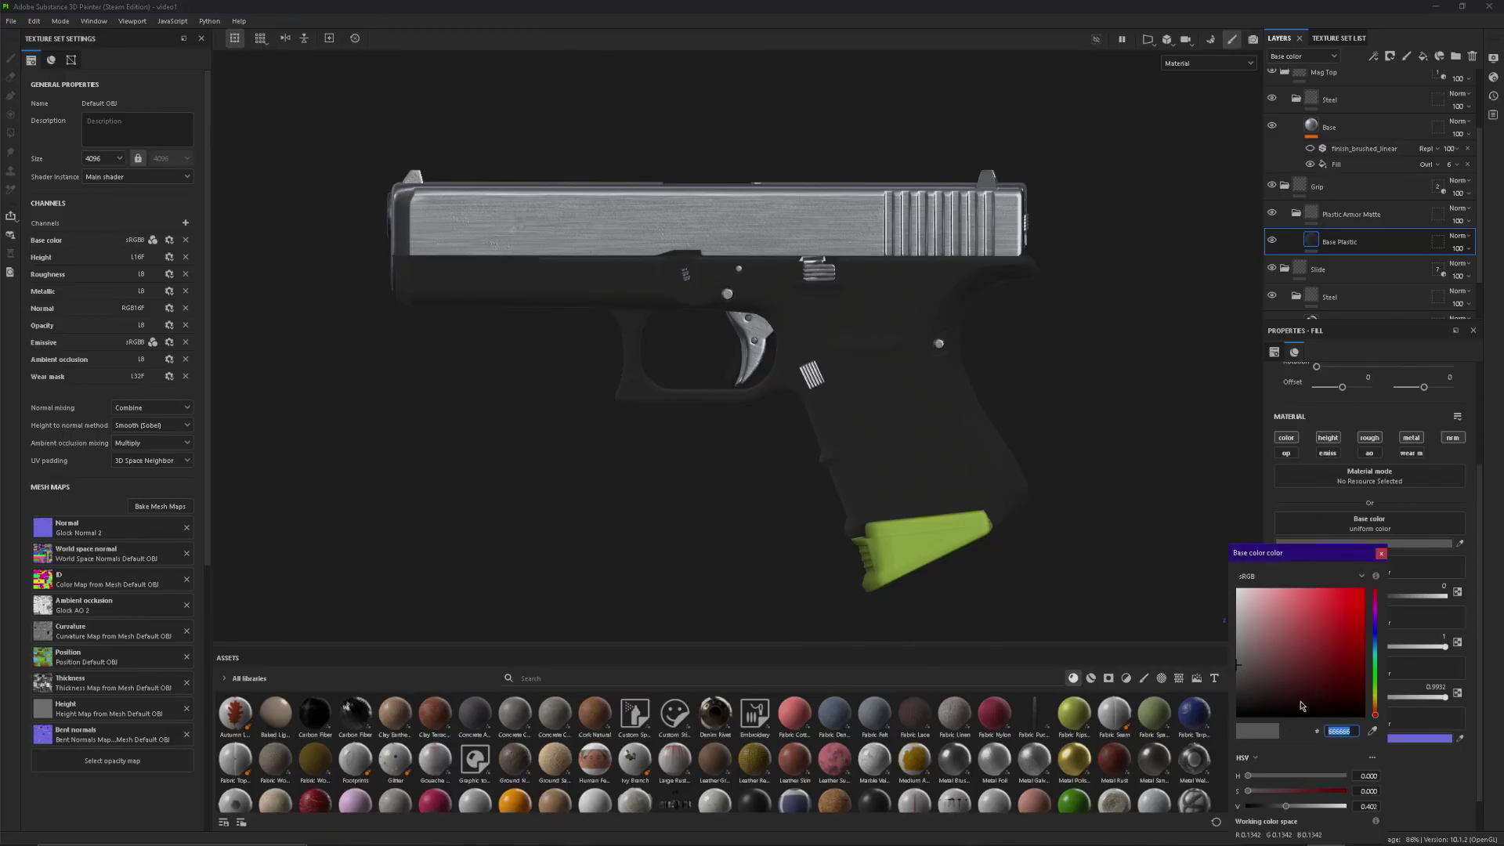
type("717171")
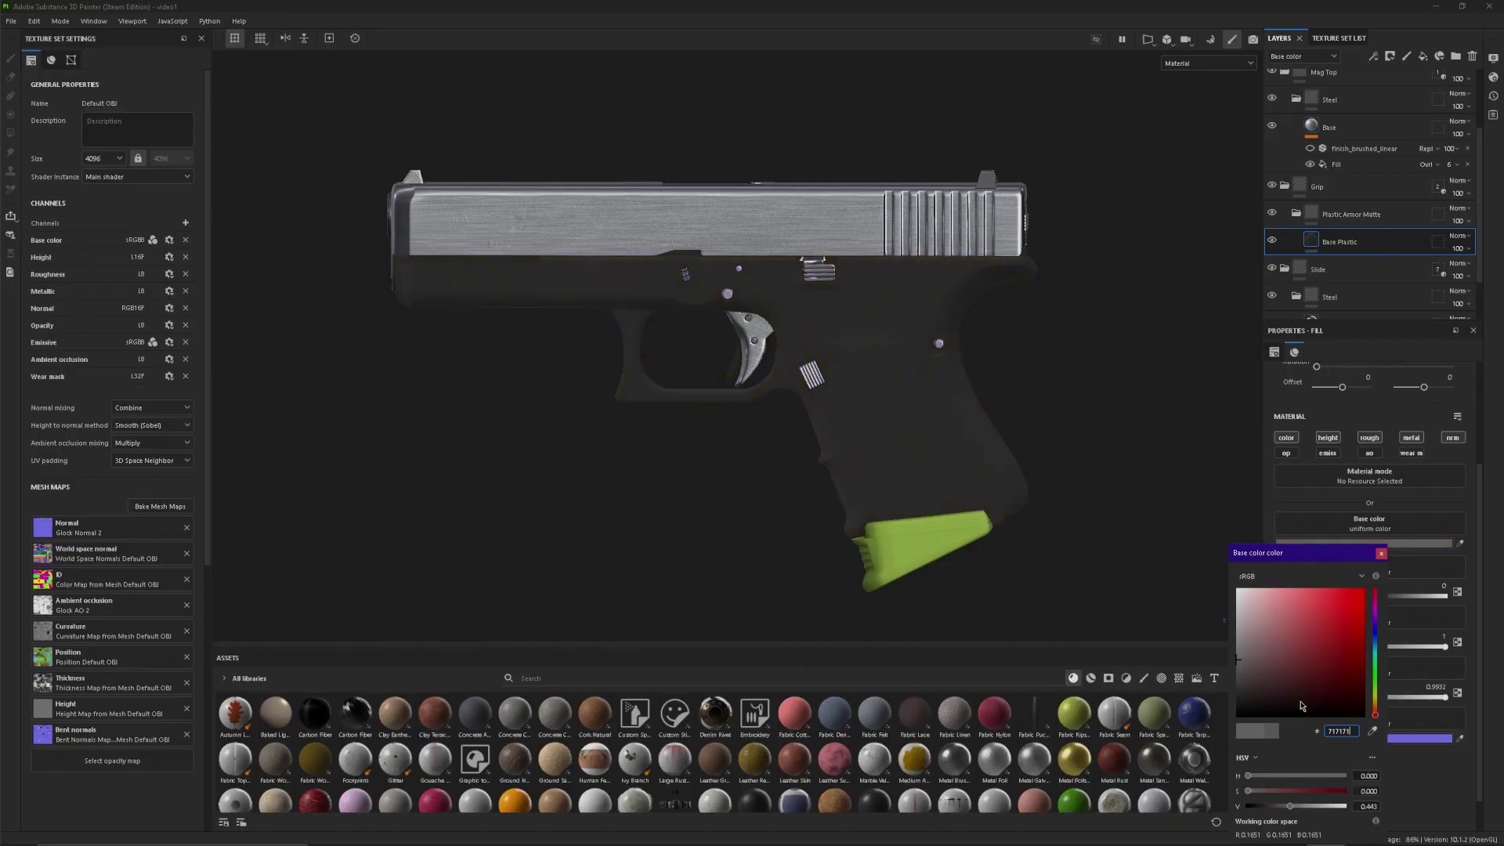
left_click(1381, 553)
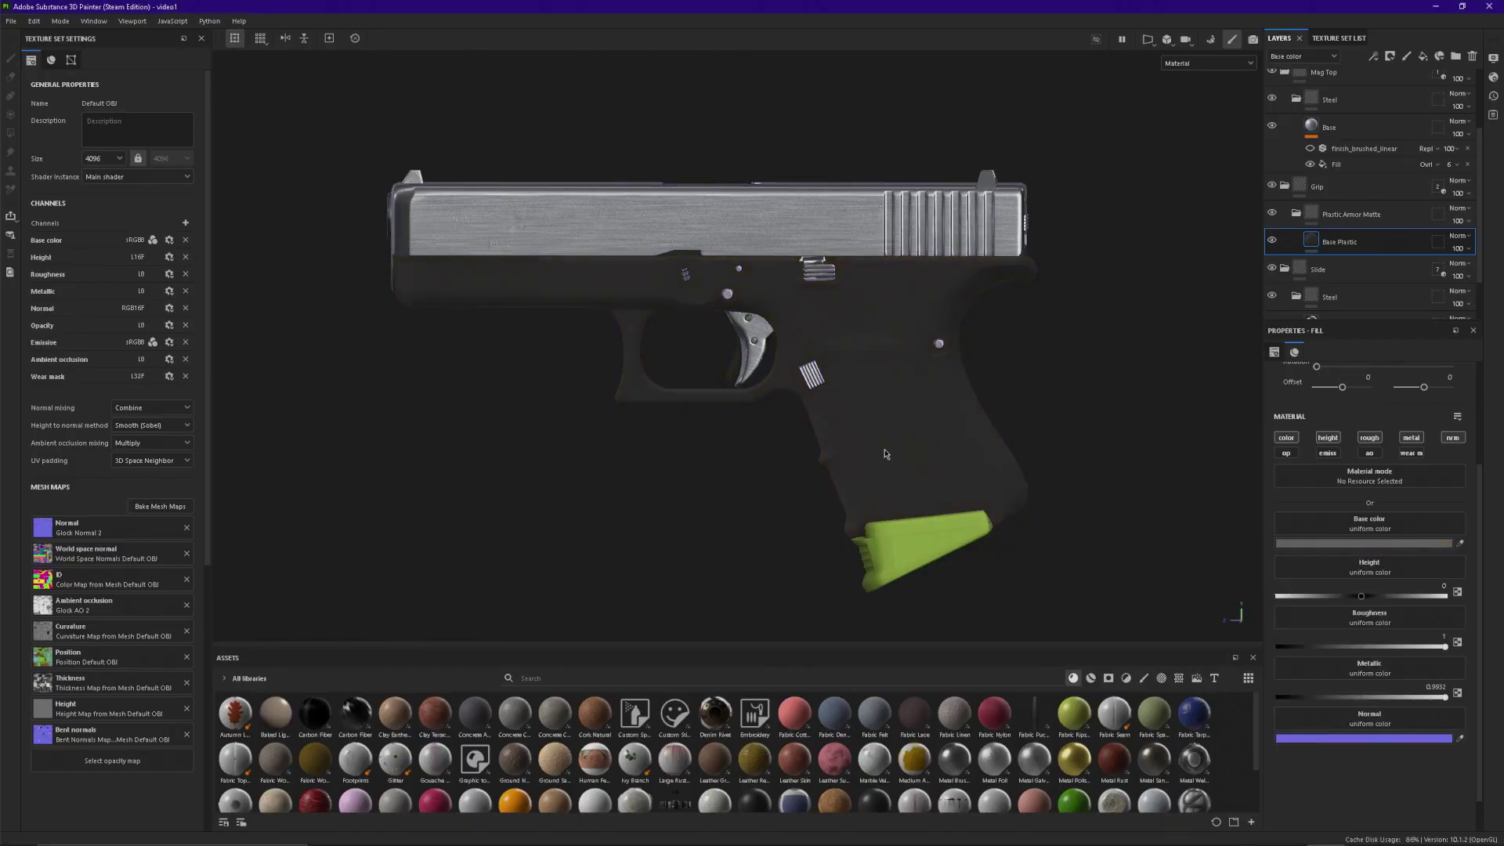
left_click(1371, 454)
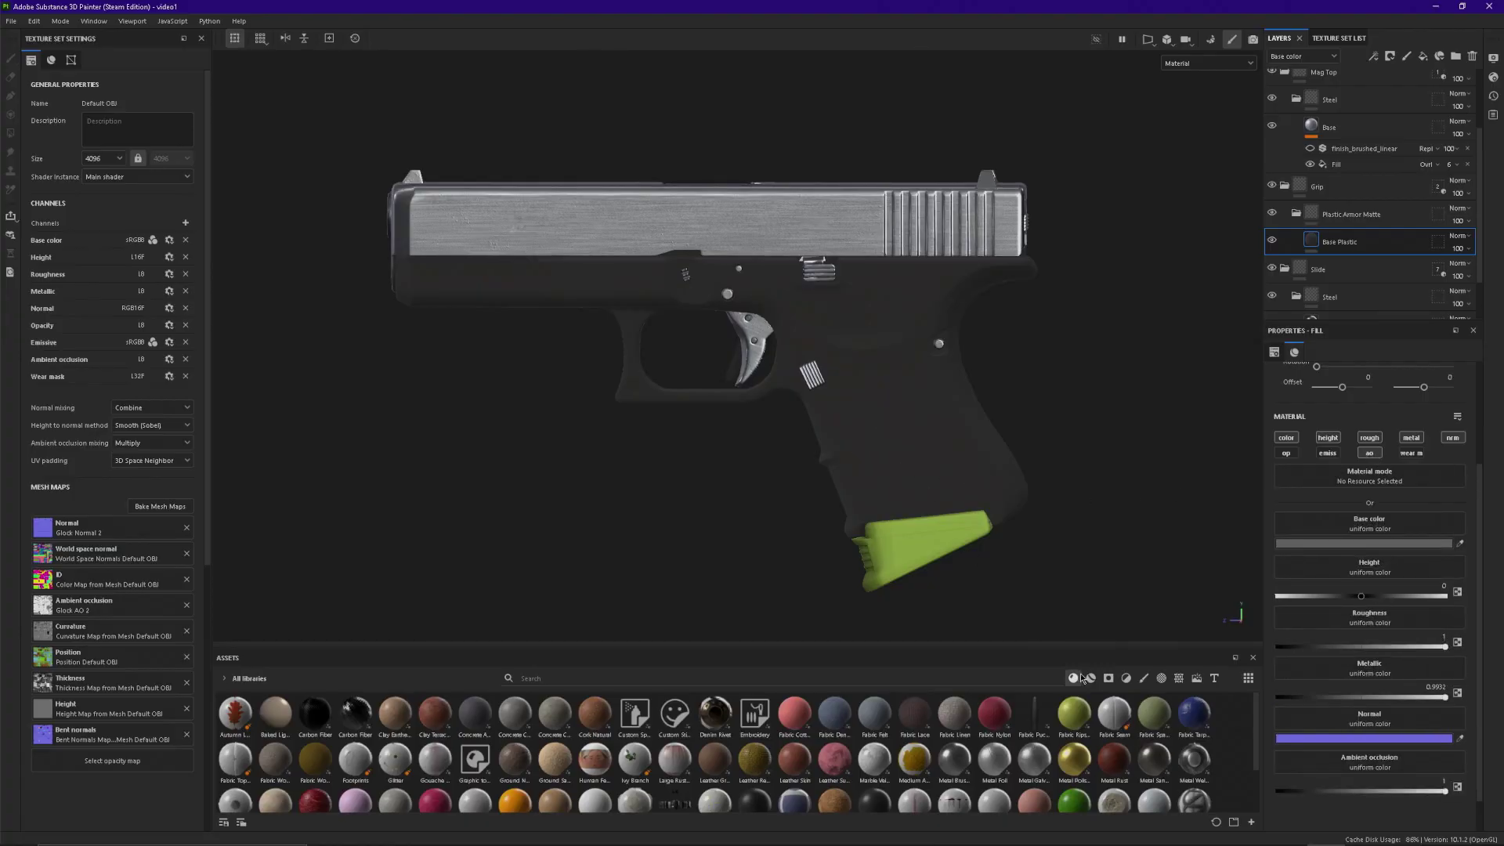
Lower the Base Plastic fill's ambient occlusion value slightly below 1.
left_click_drag(1446, 792, 1412, 791)
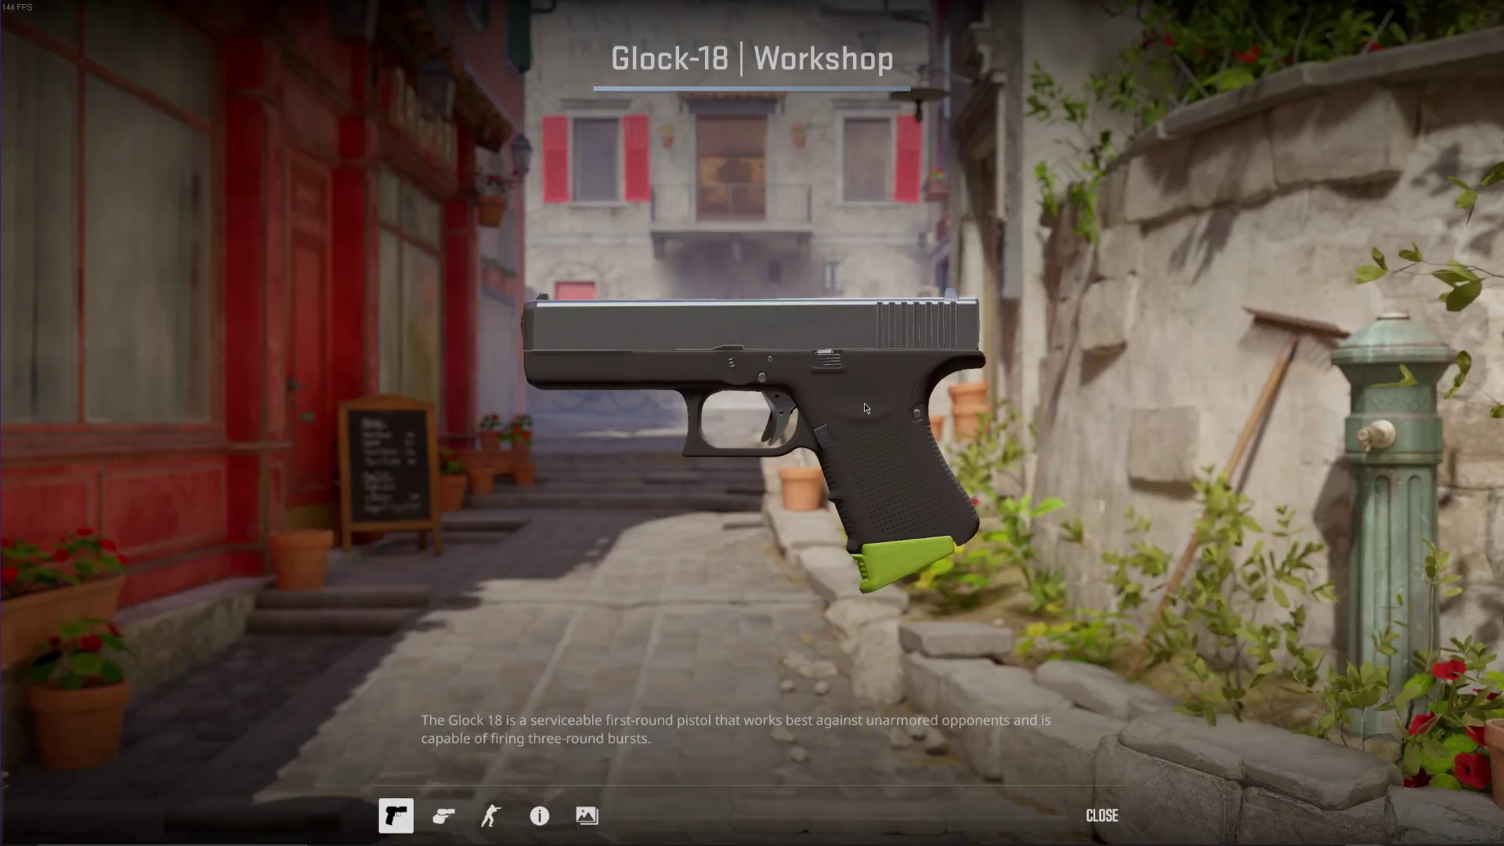
Switch from the Glock-18 inspect view to VConsole2 and run mat_fullbright 1.
key("super")
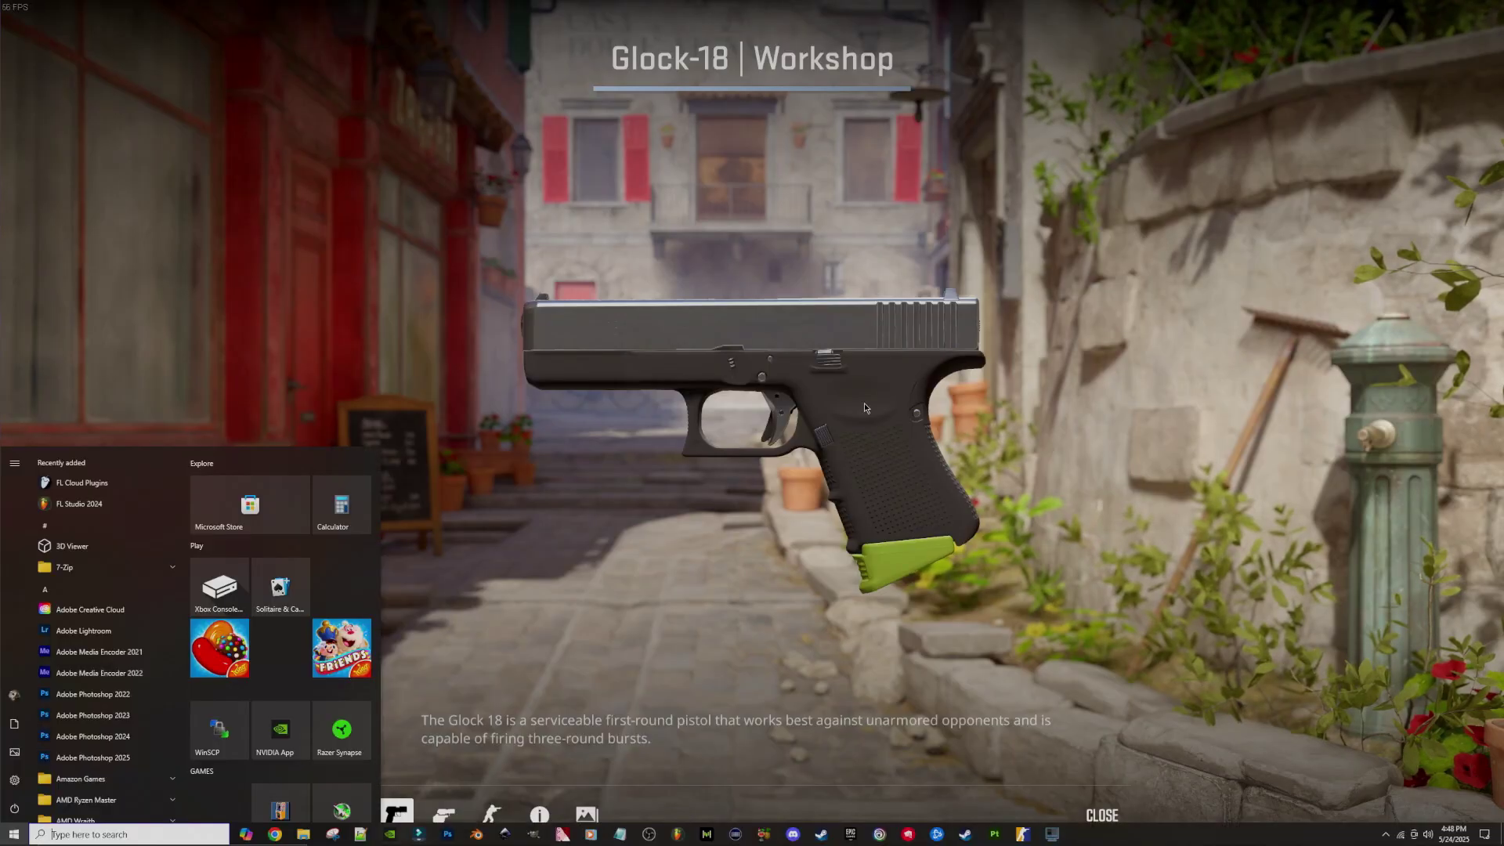
left_click(1052, 834)
type("mat")
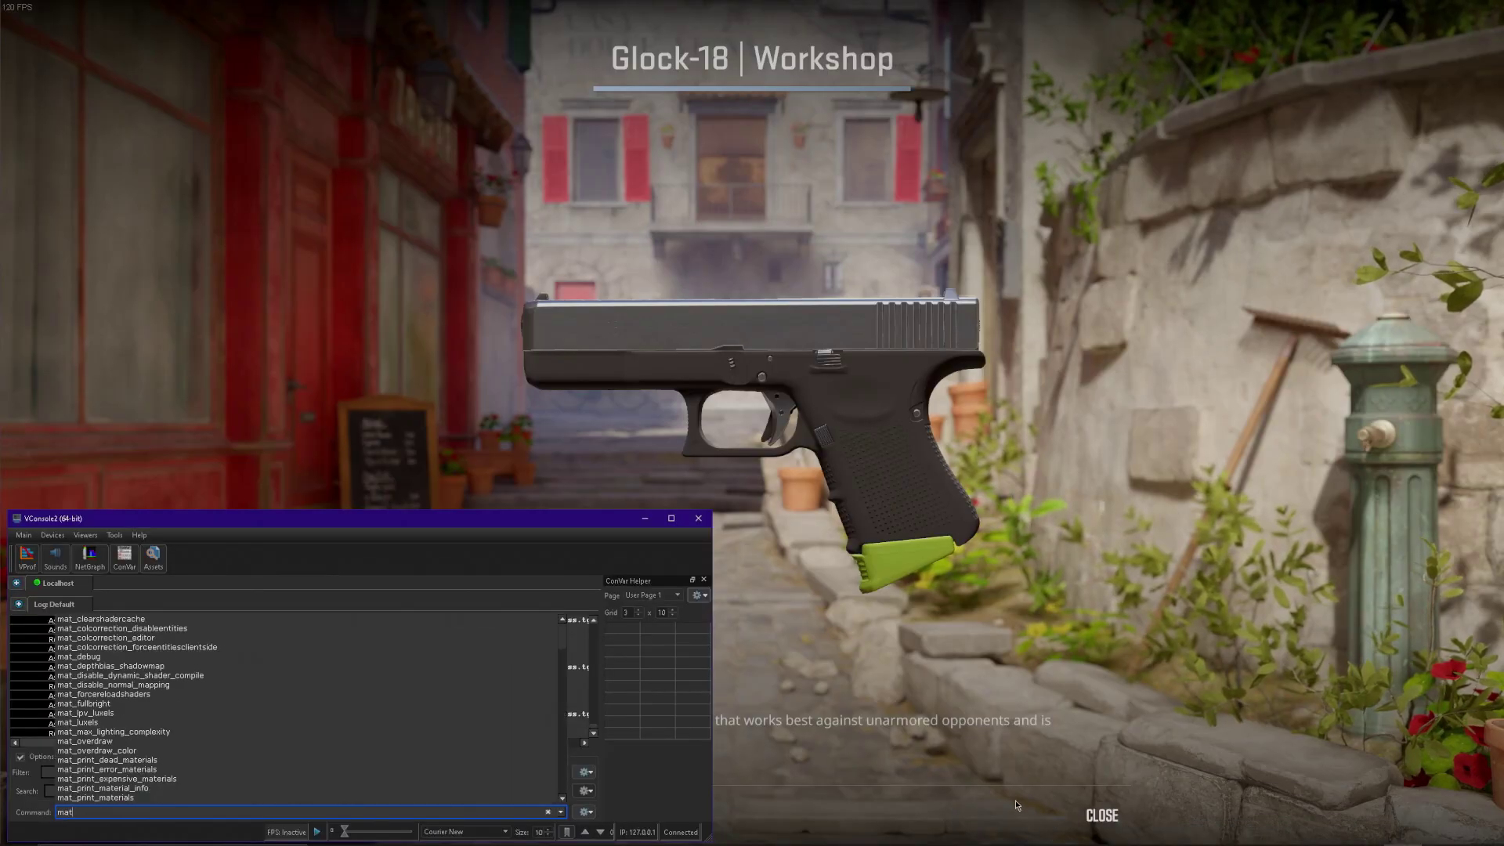
type("_ful")
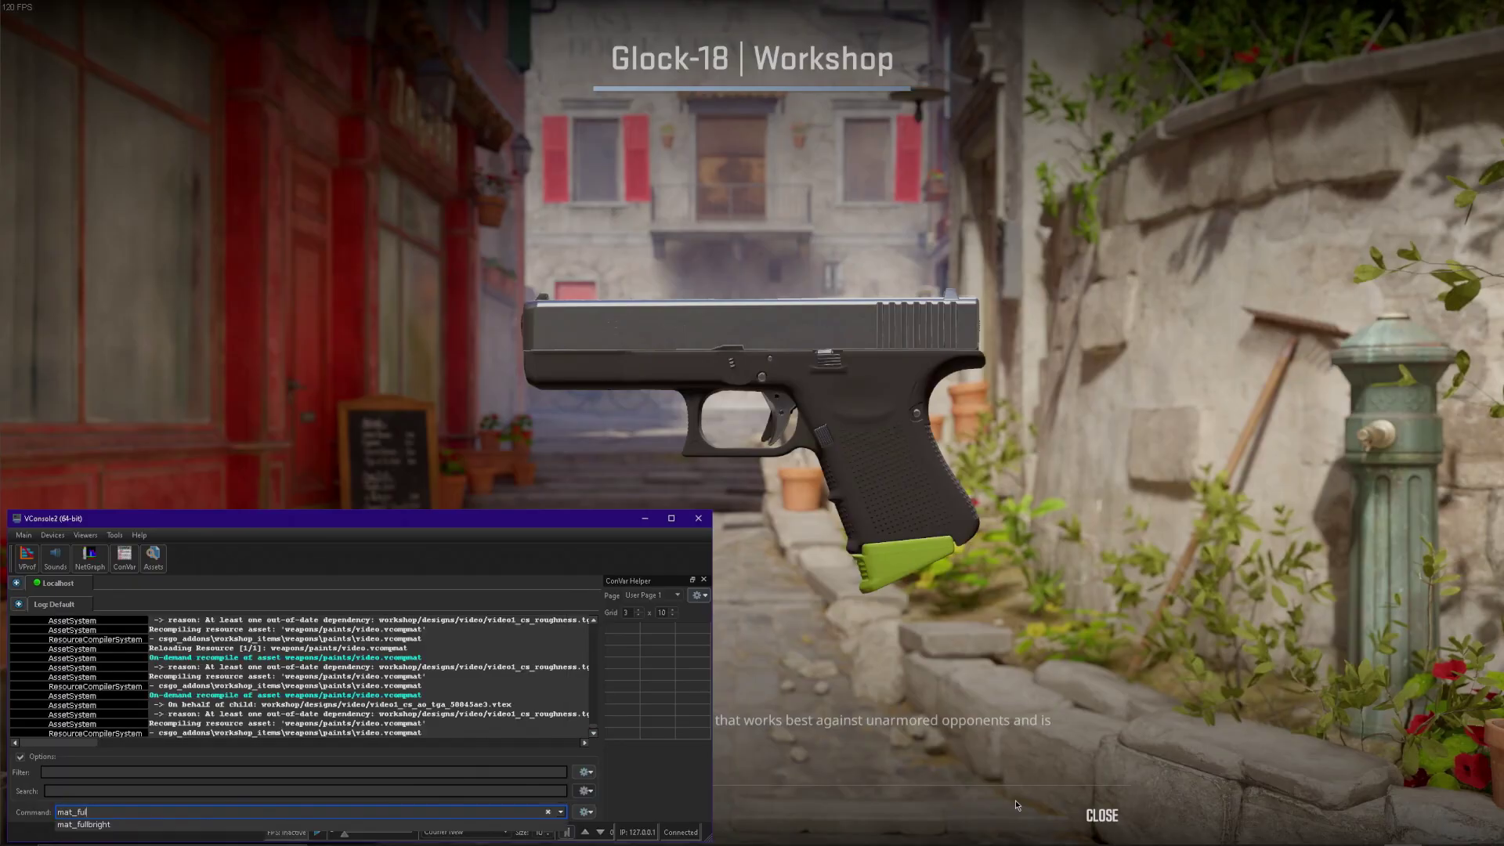
type("lbright 1")
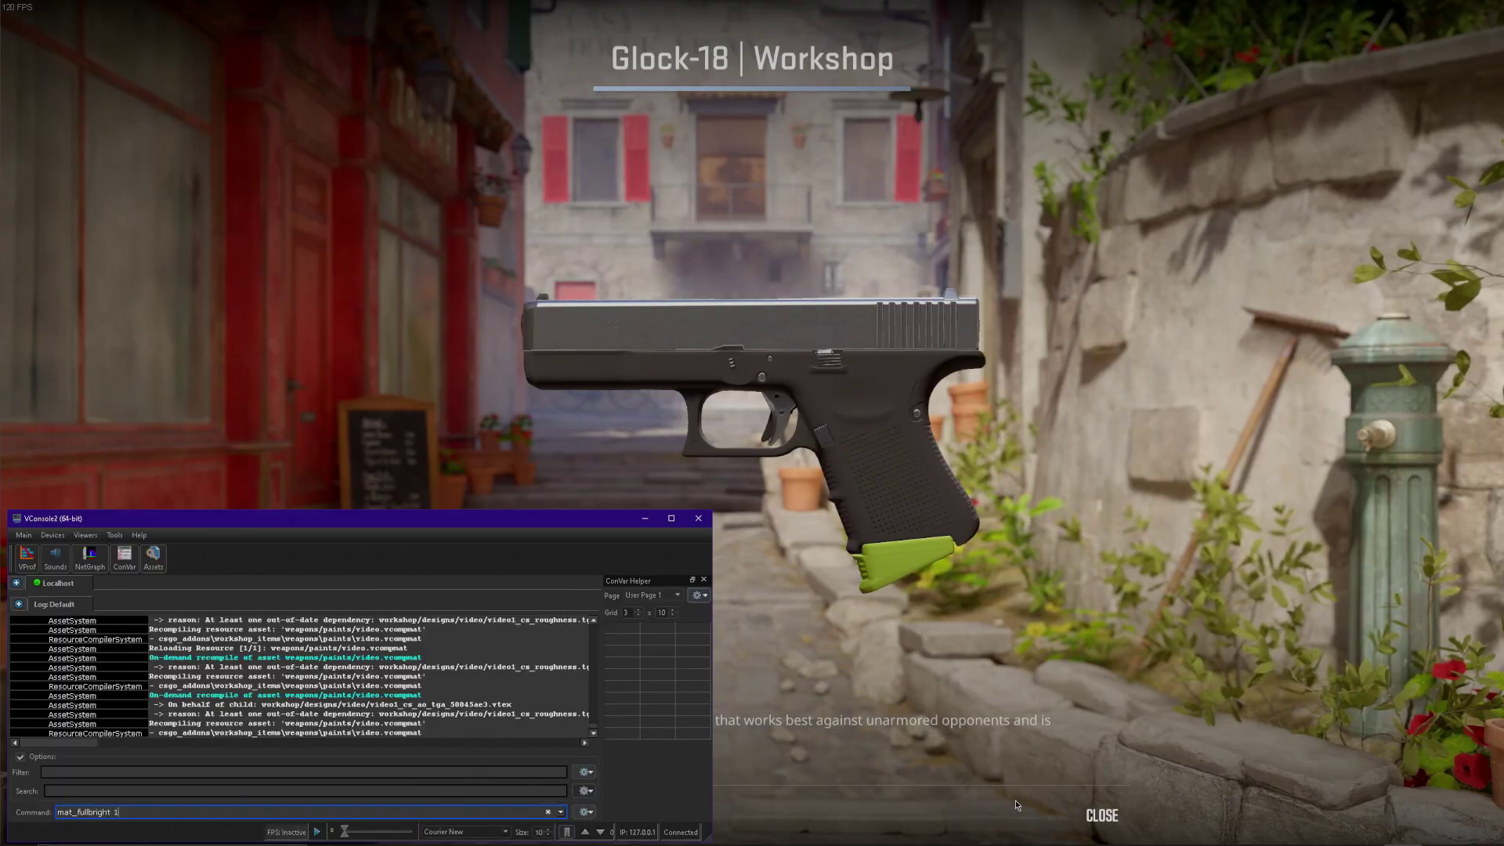
key("Return")
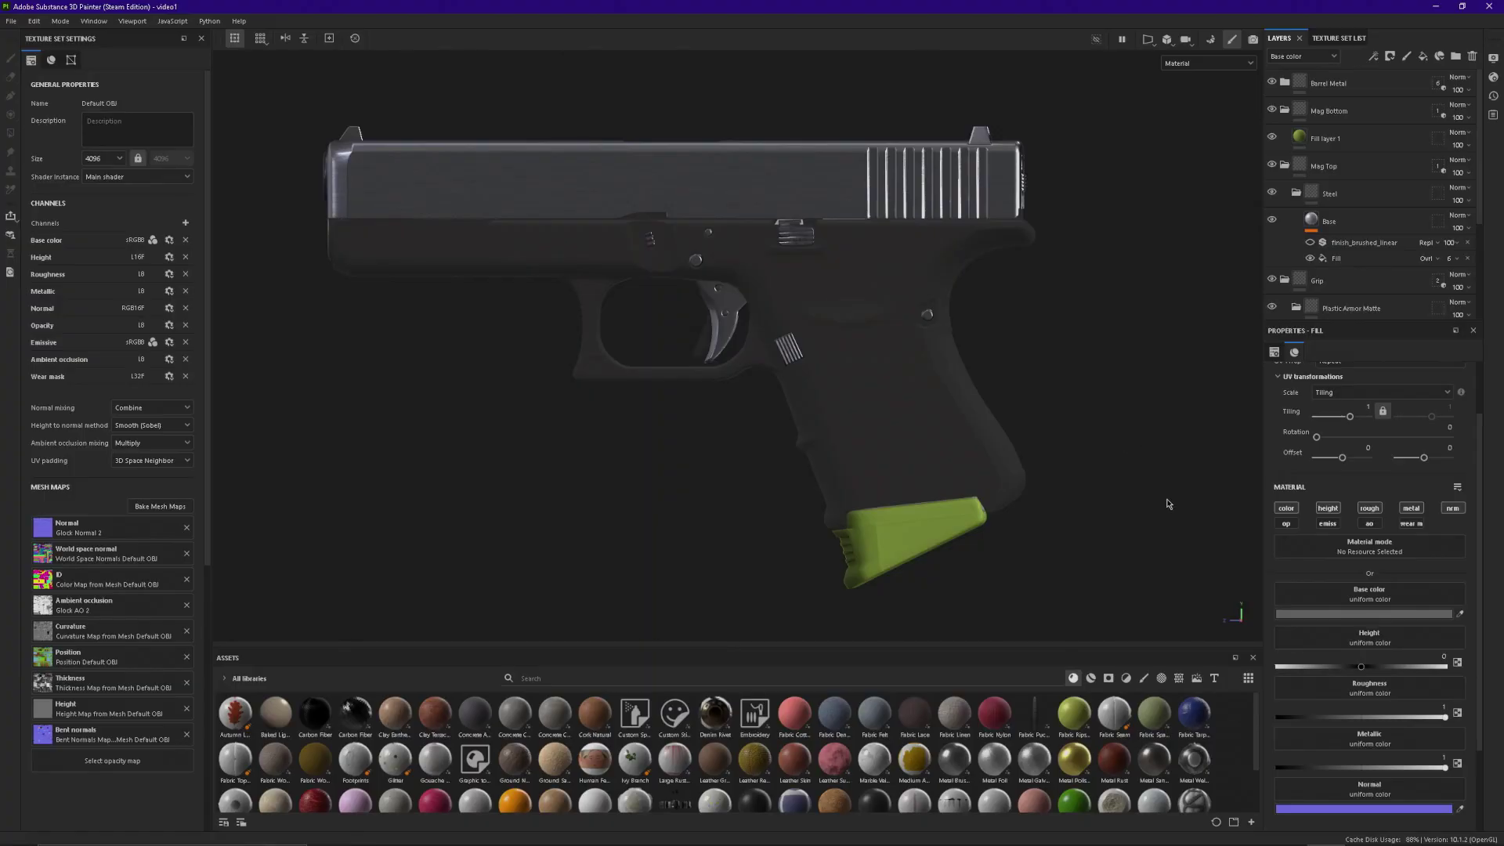
In Substance 3D Painter, set the Slide's Steel Base fill to base color 787878 and roughness of about 0.16.
left_click(1358, 616)
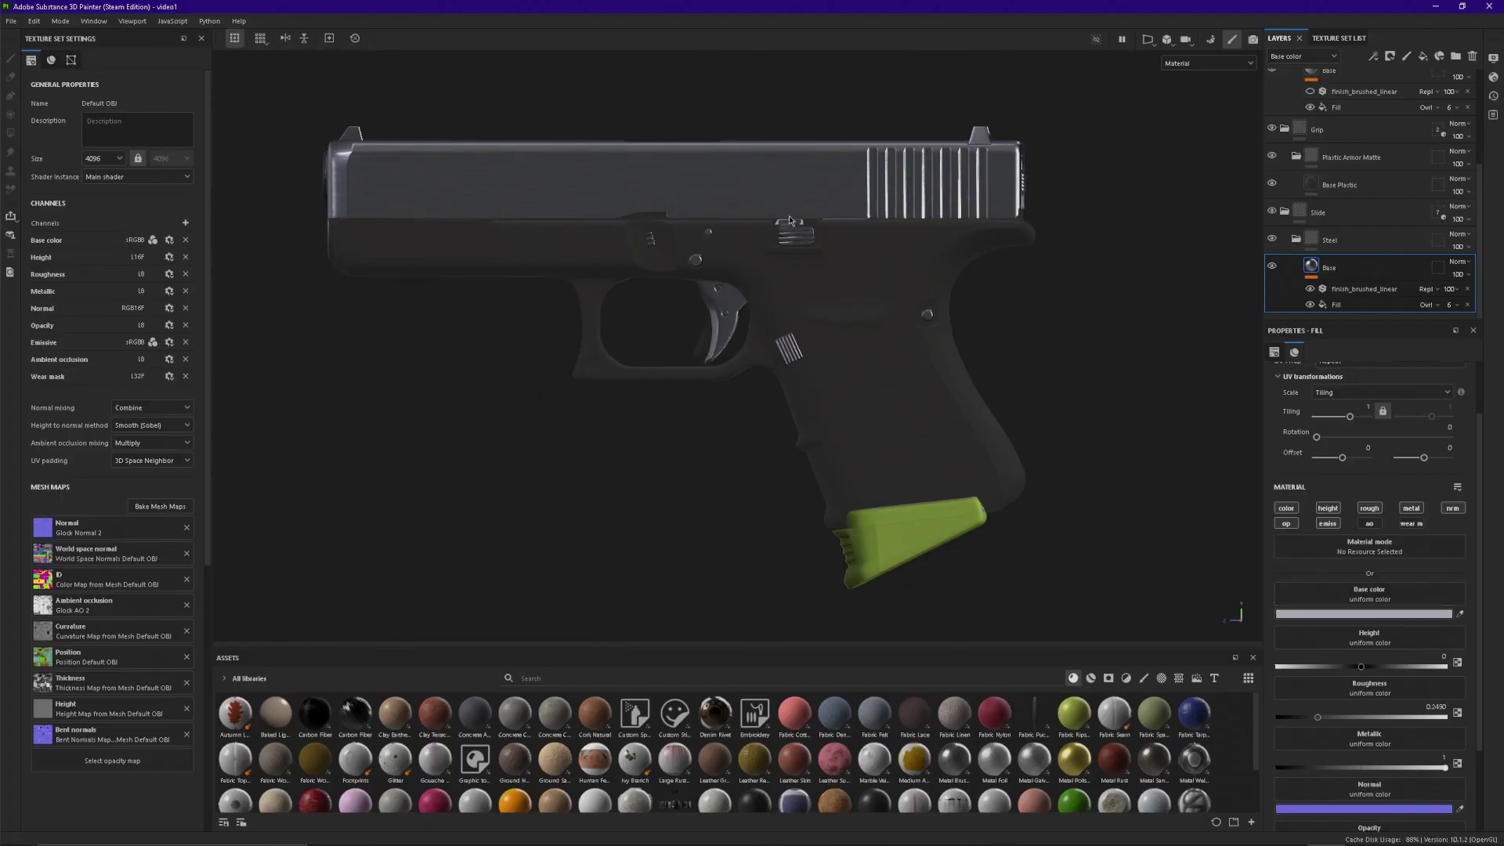
left_click(1379, 614)
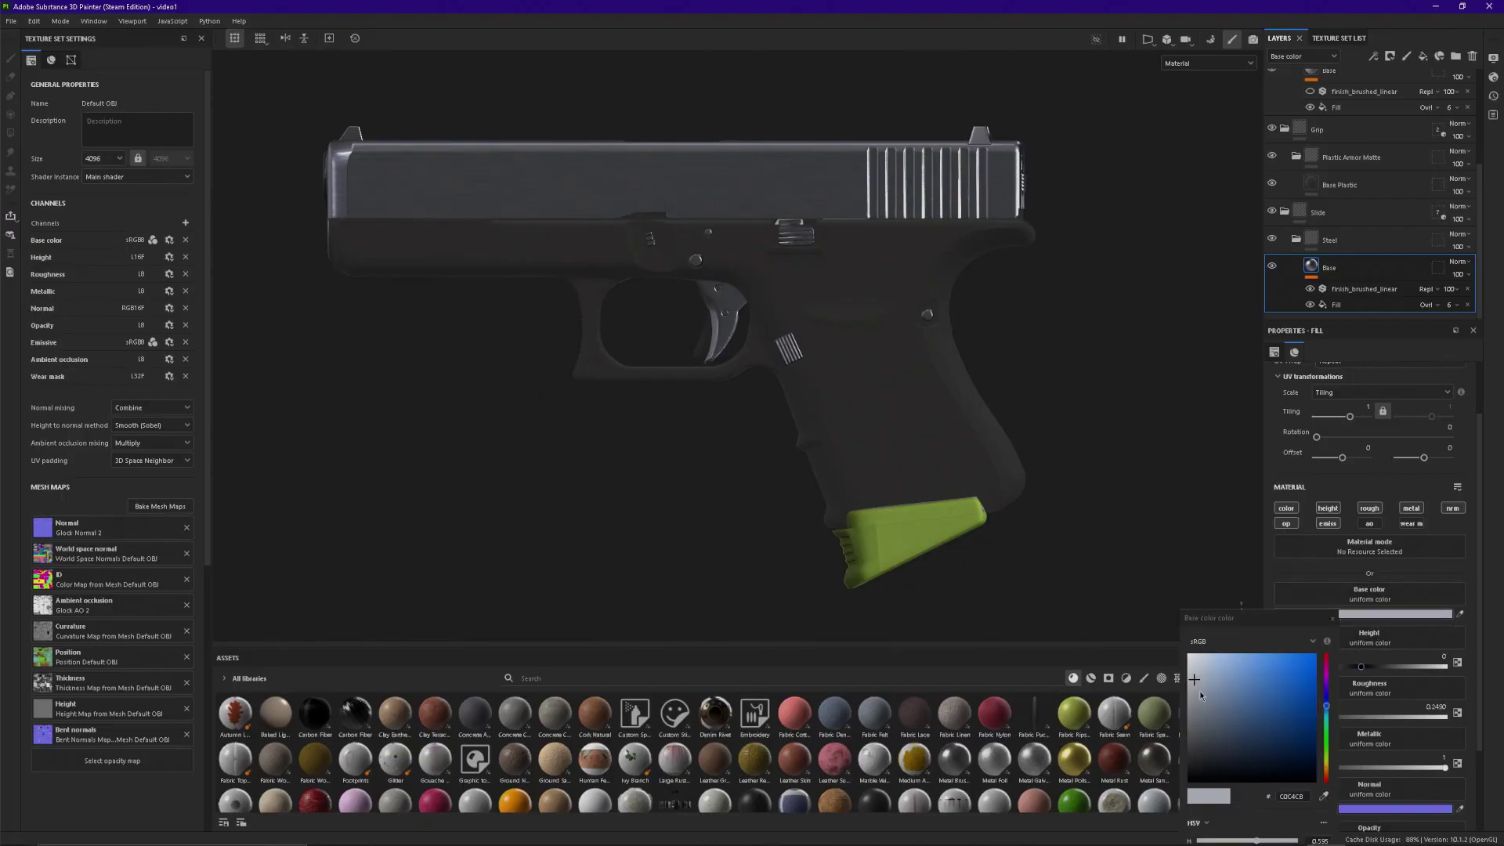
left_click_drag(1201, 695, 1181, 727)
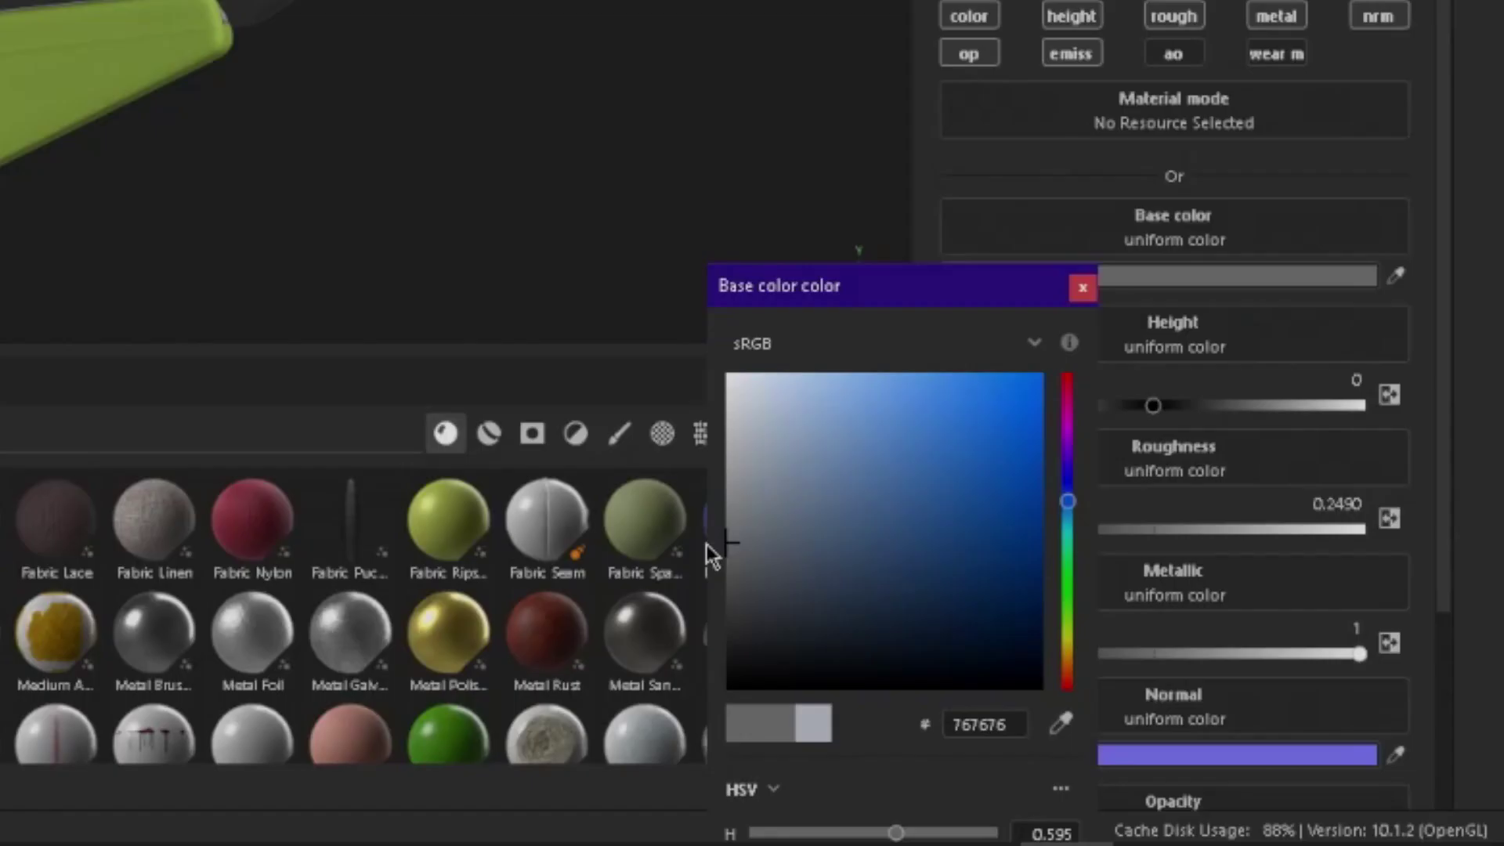
left_click(1182, 725)
mouse_move(1325, 629)
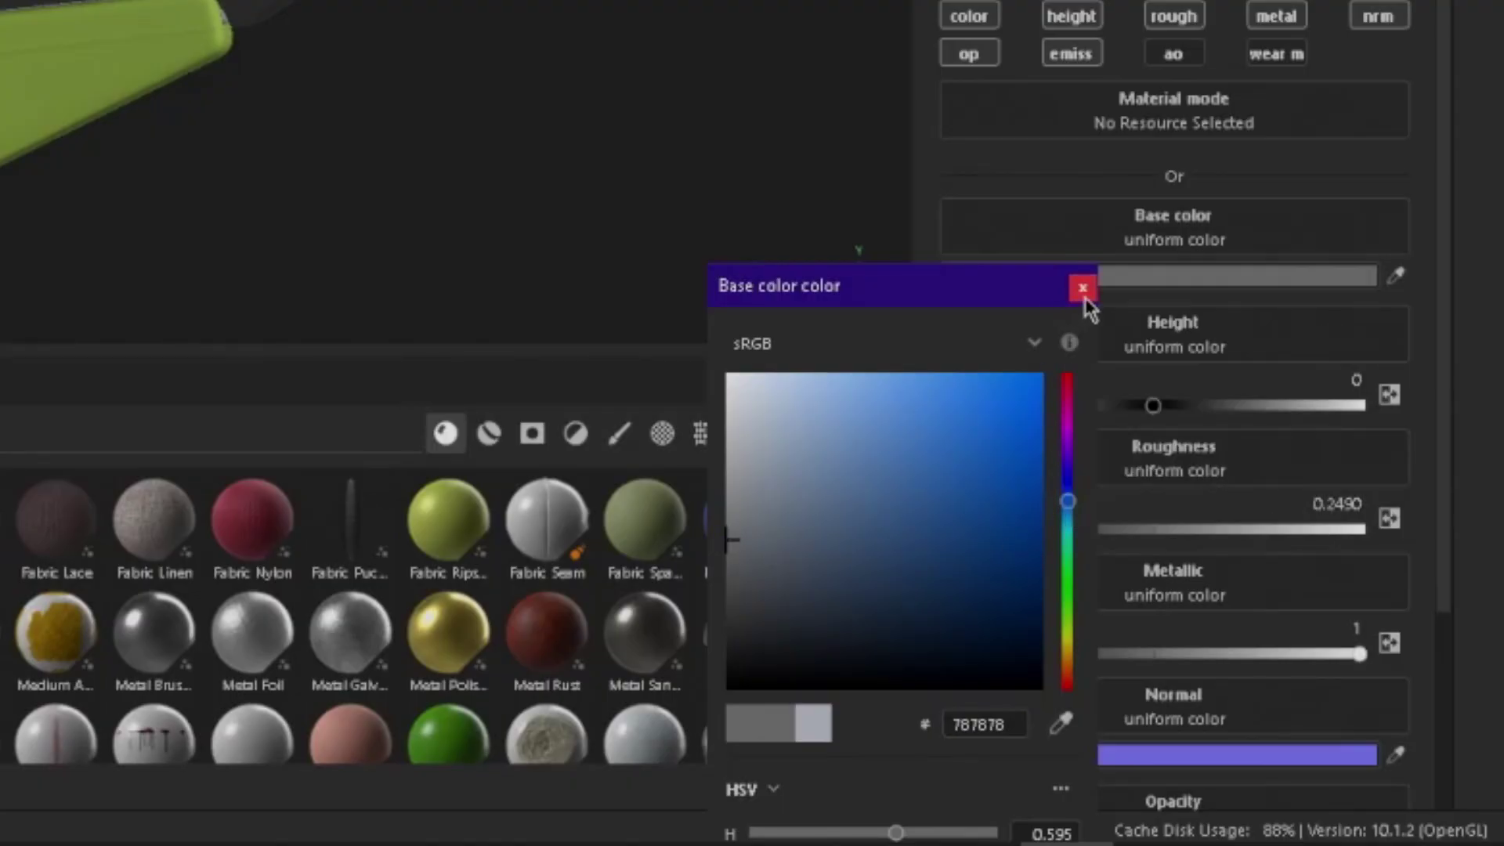
left_click(1083, 289)
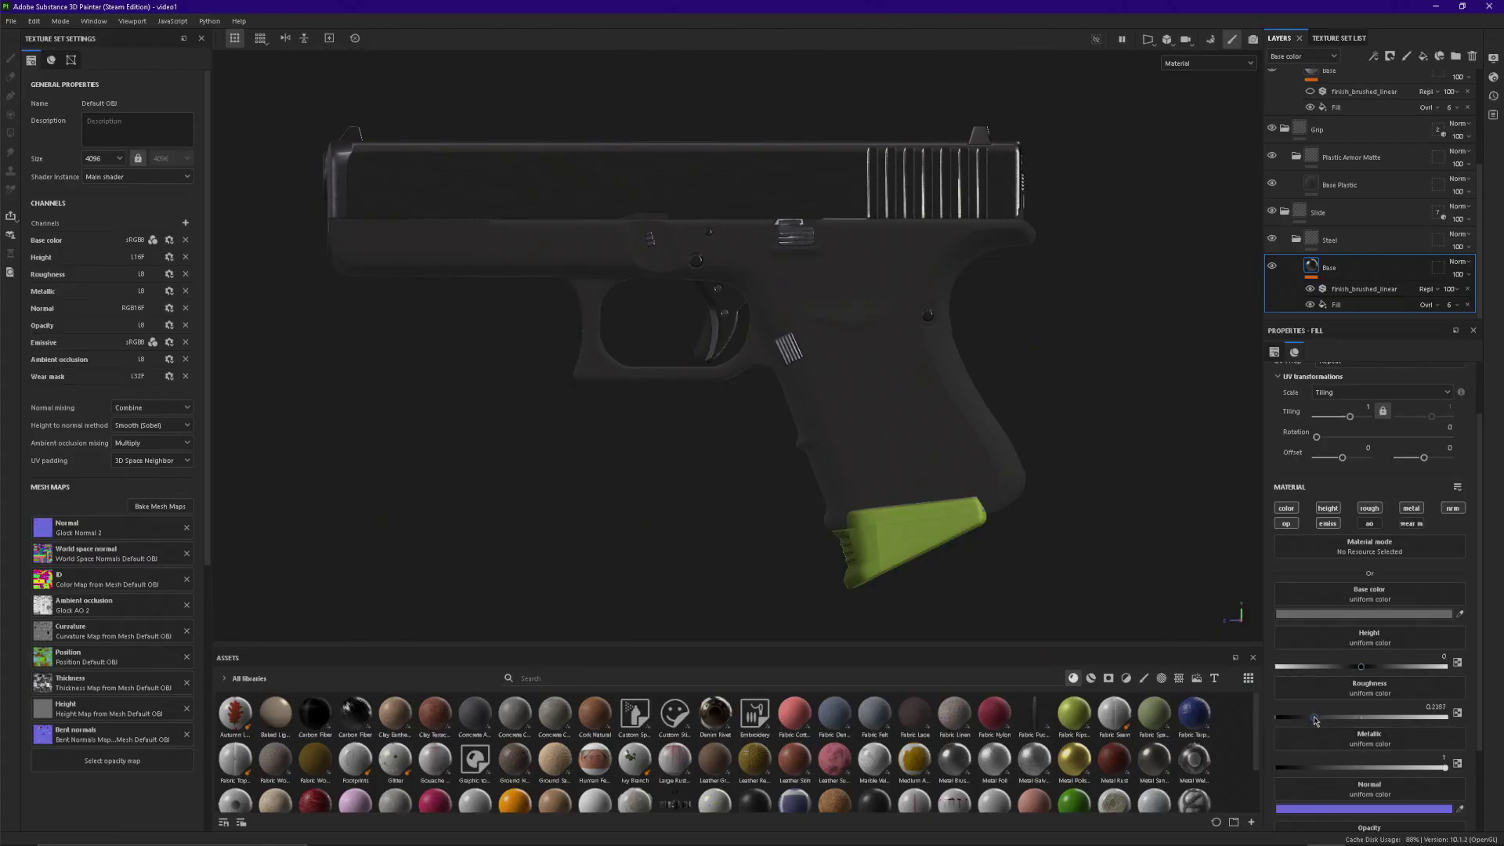
left_click_drag(1314, 719, 1304, 719)
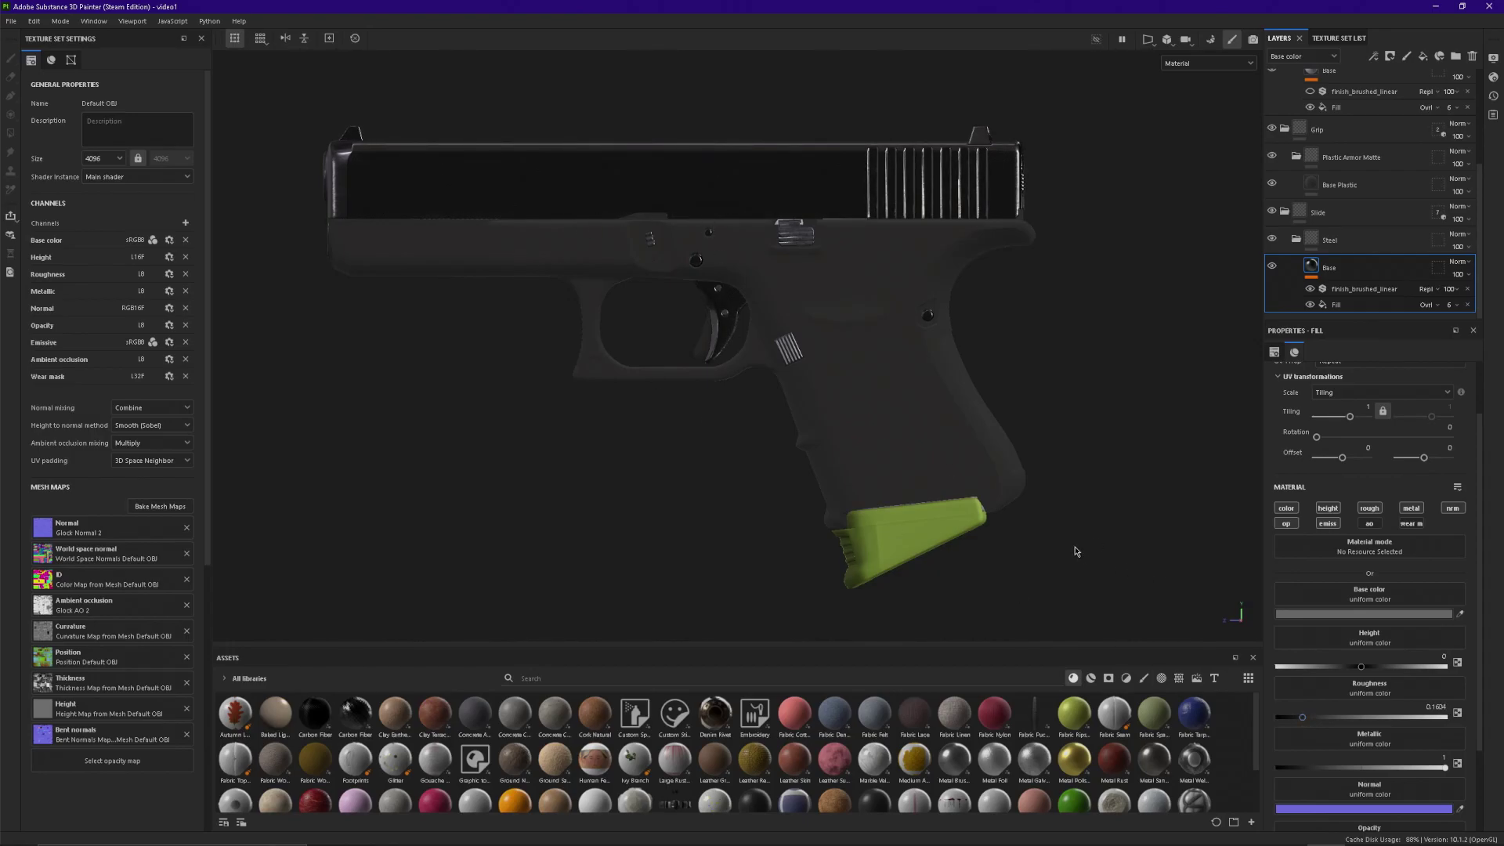
Export the texture set with the CS2 Workshop template and inspect the Glock-18 through the Counter-Strike 2 Workshop Item Editor.
key("ctrl+shift+e")
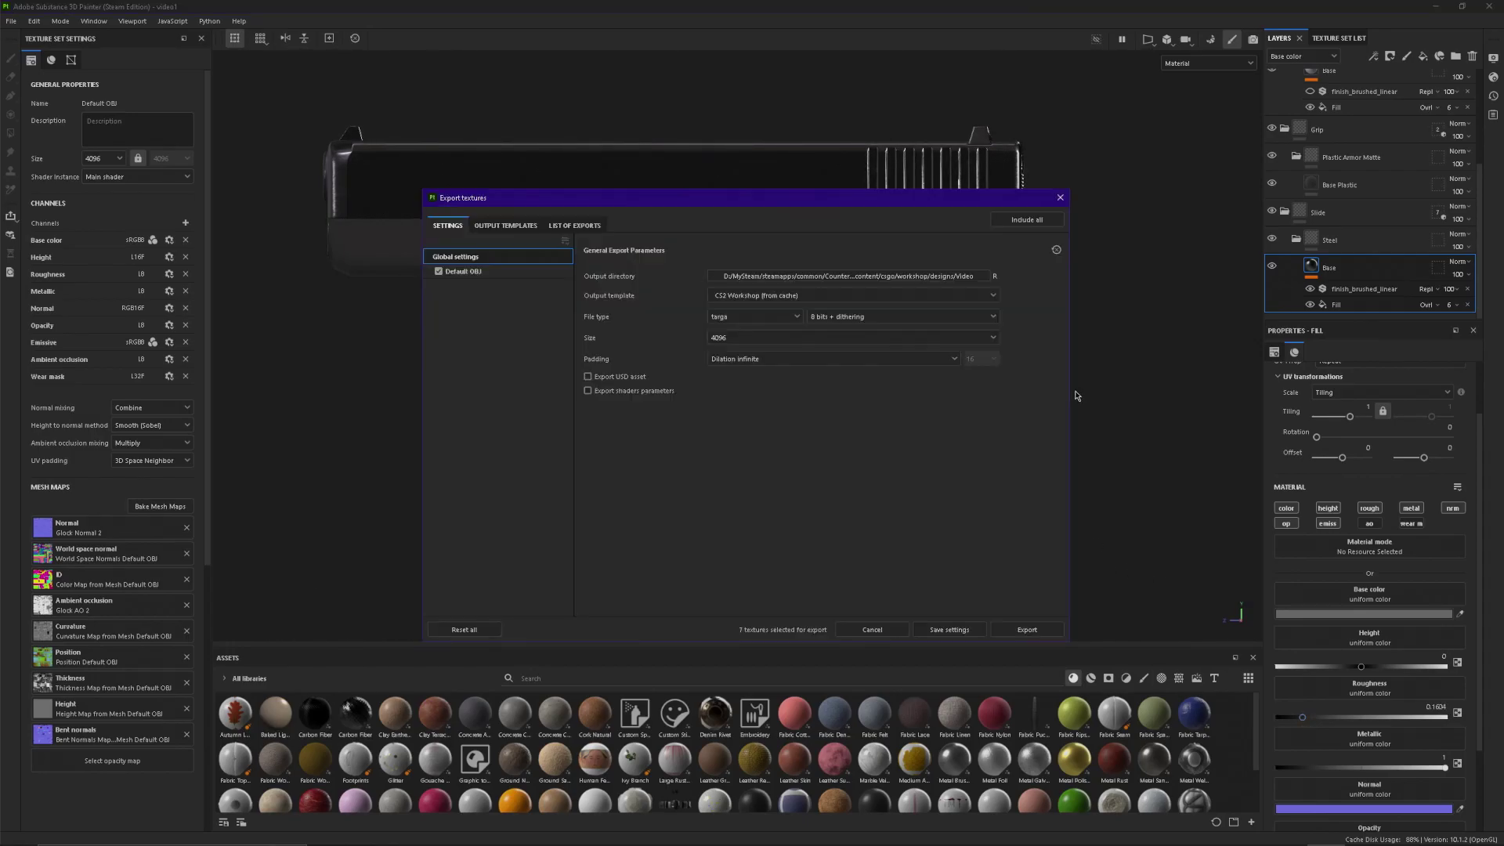
left_click(1031, 631)
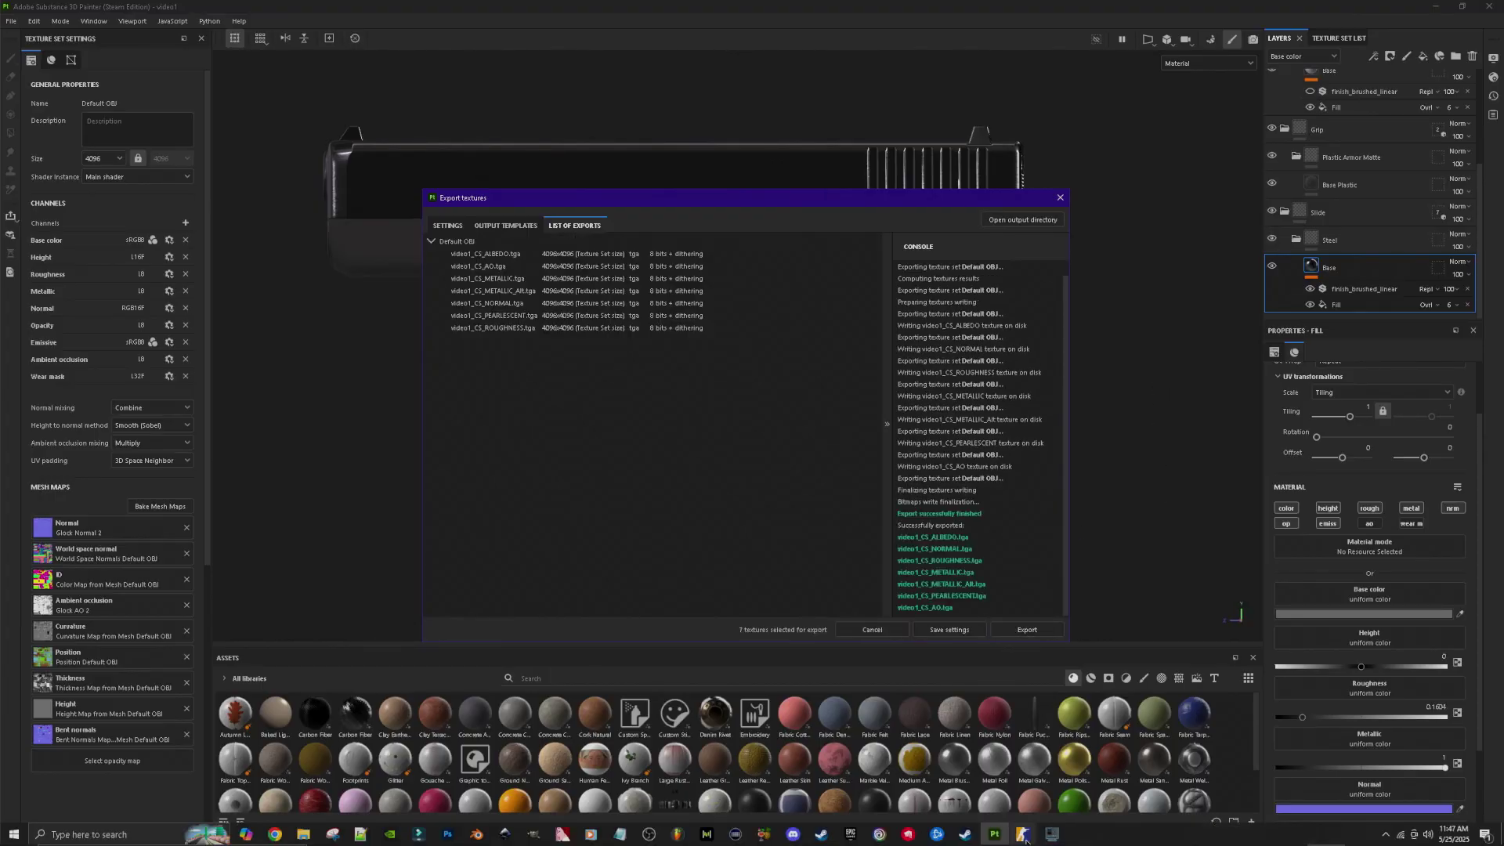
left_click(1022, 835)
left_click(1111, 748)
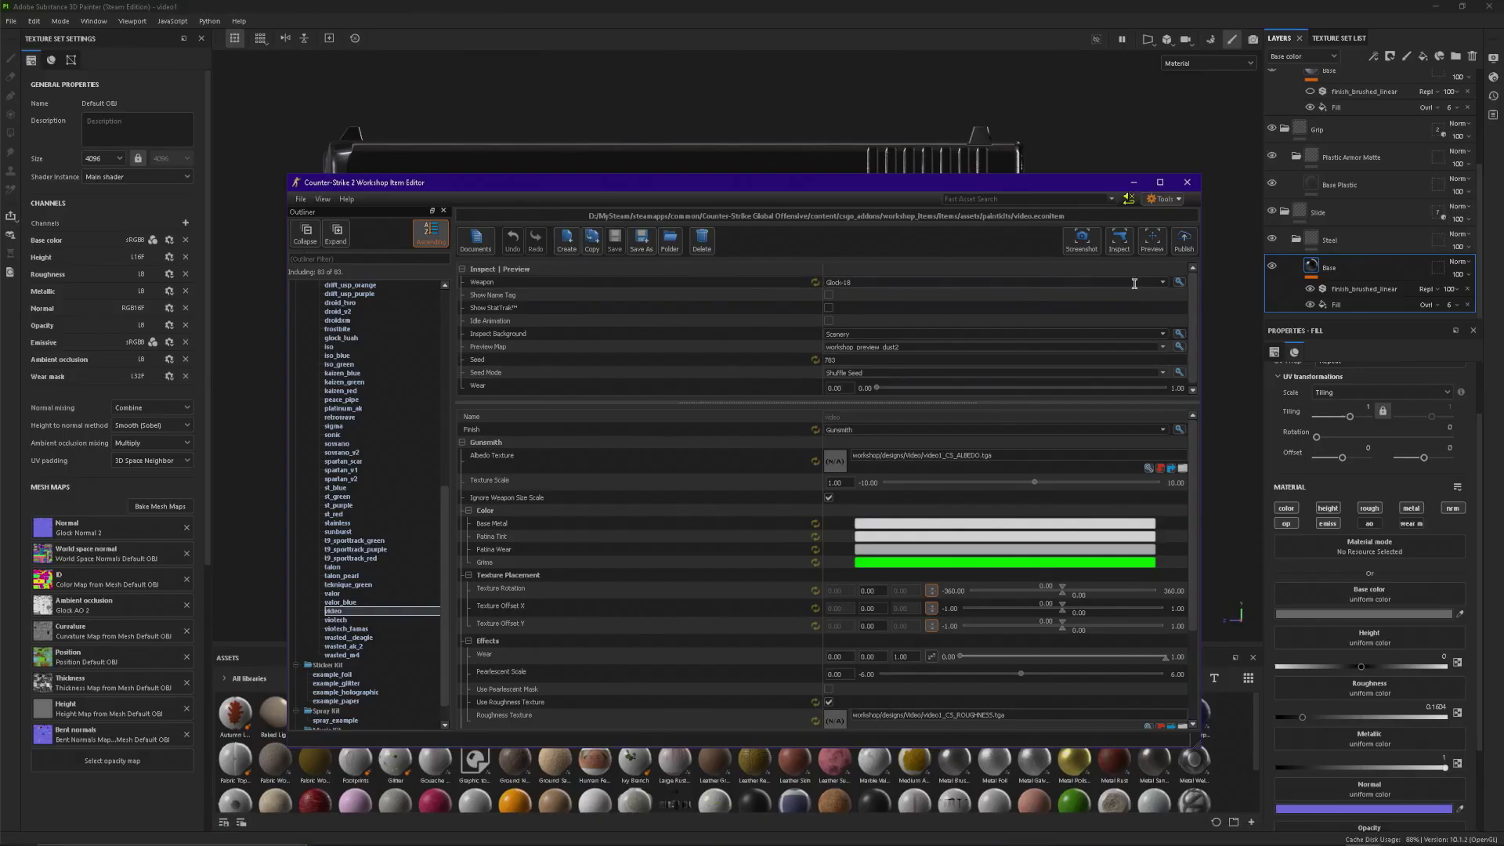
left_click(1119, 239)
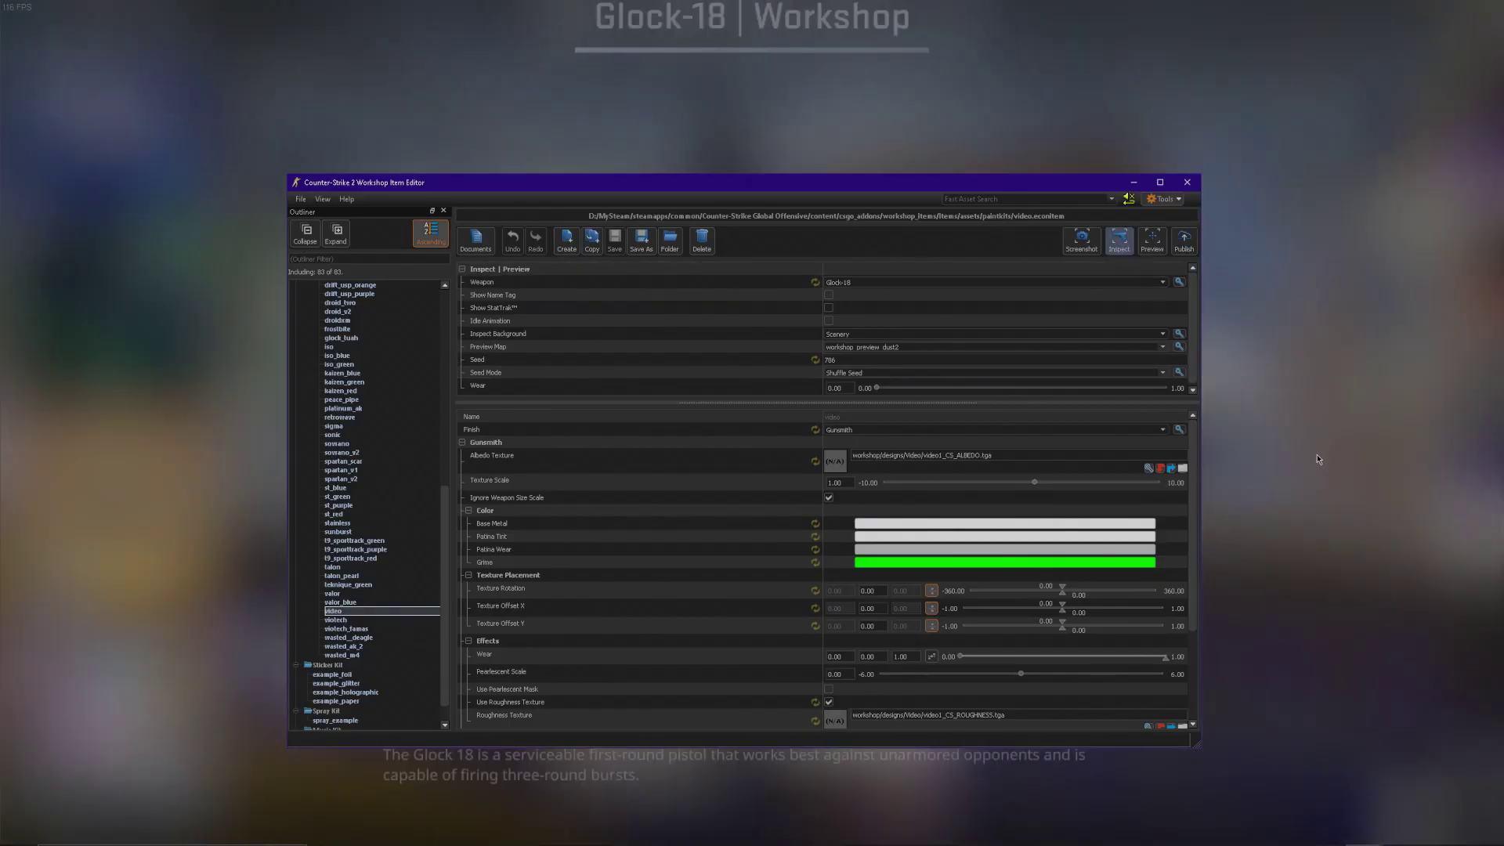
left_click(1317, 458)
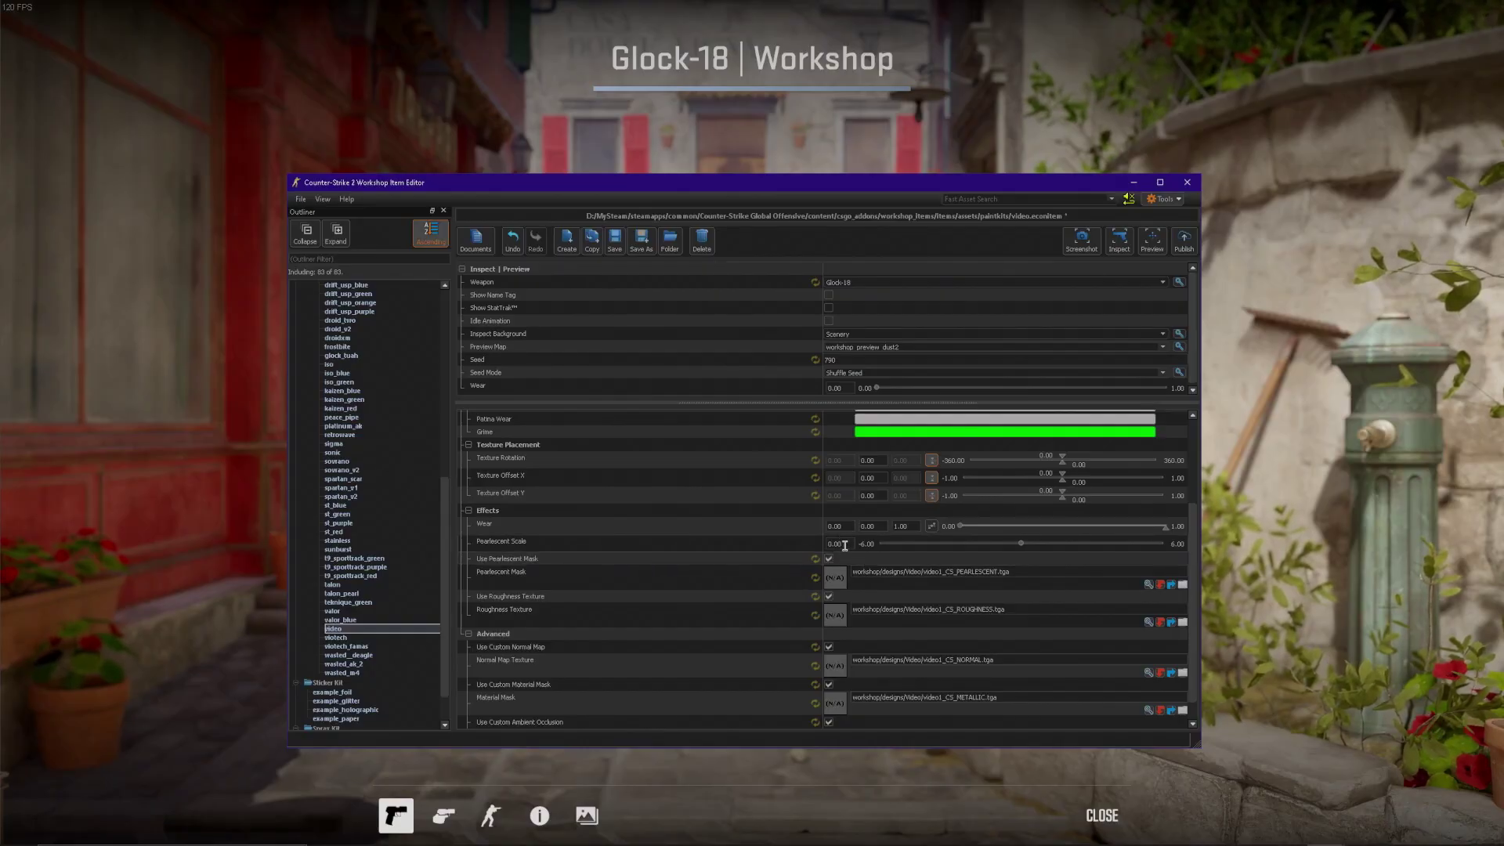
In the Counter-Strike 2 Workshop Item Editor, set the video finish's Pearlescent Scale to about 2.13.
left_click(1277, 523)
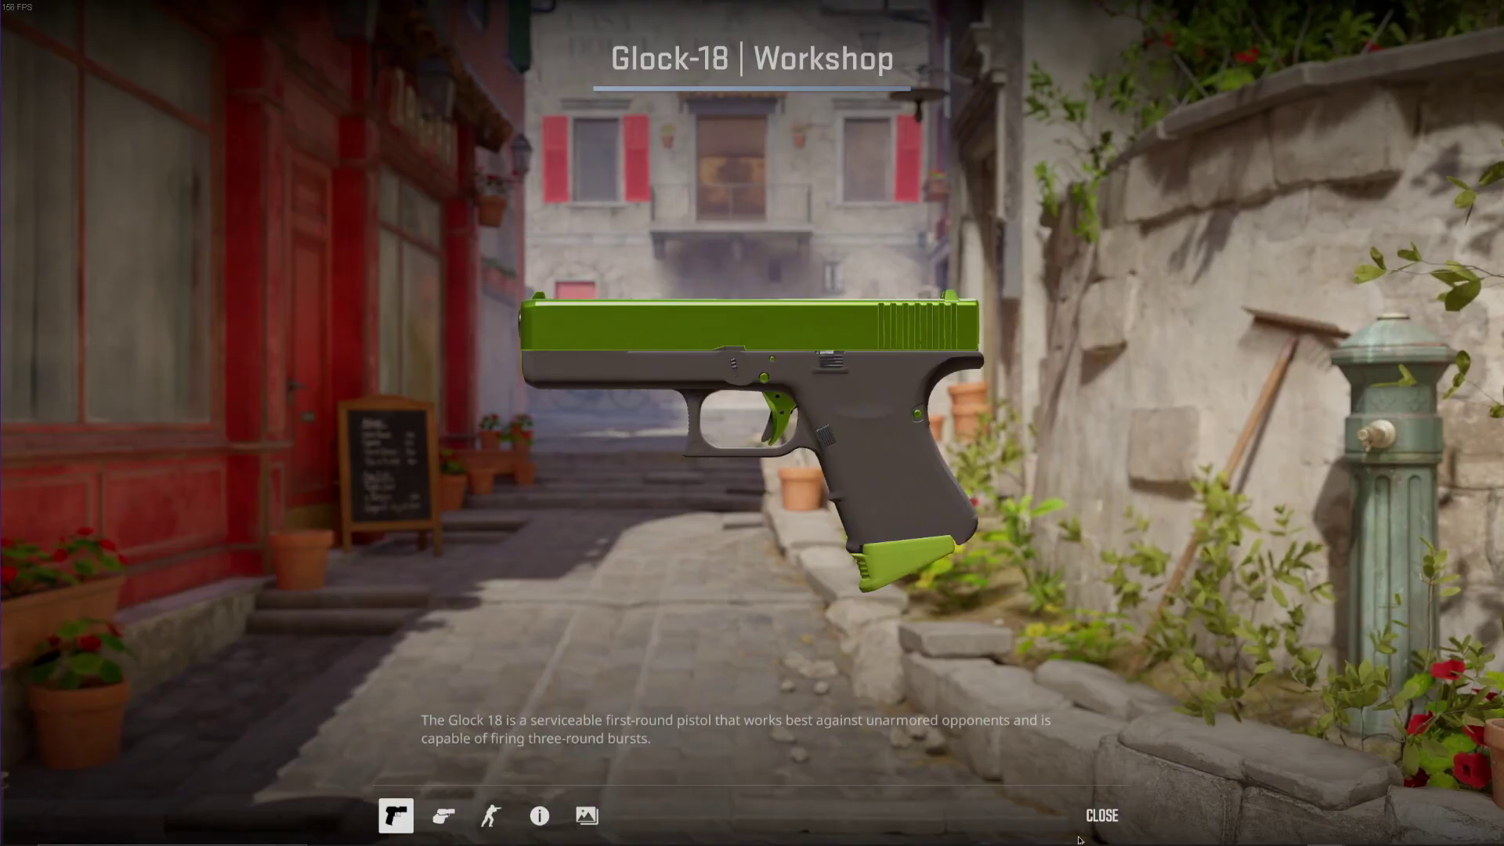
key("super")
mouse_move(991, 835)
left_click(1028, 814)
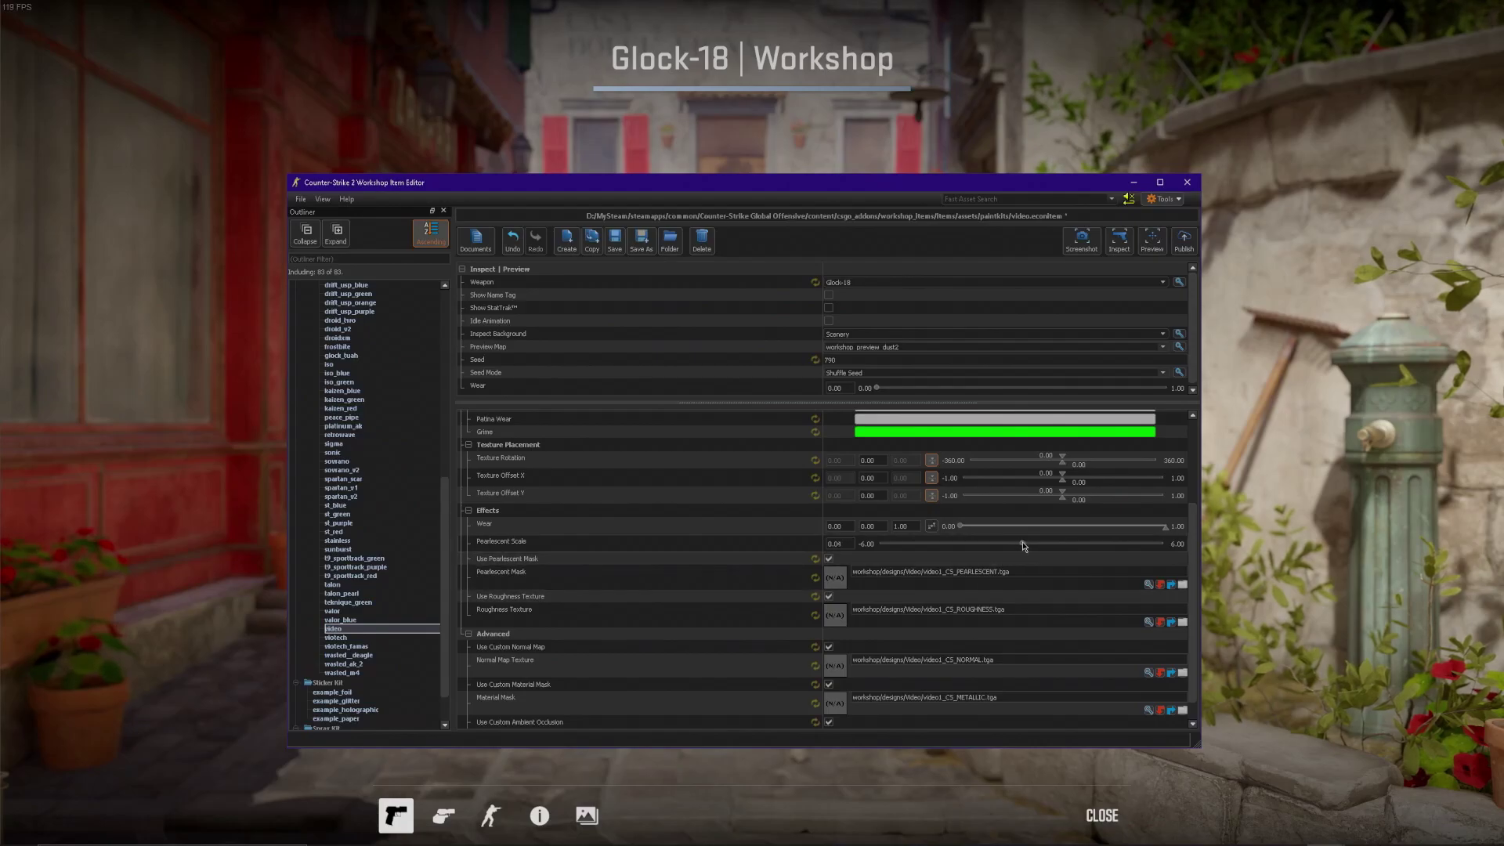
left_click_drag(1070, 546, 1072, 546)
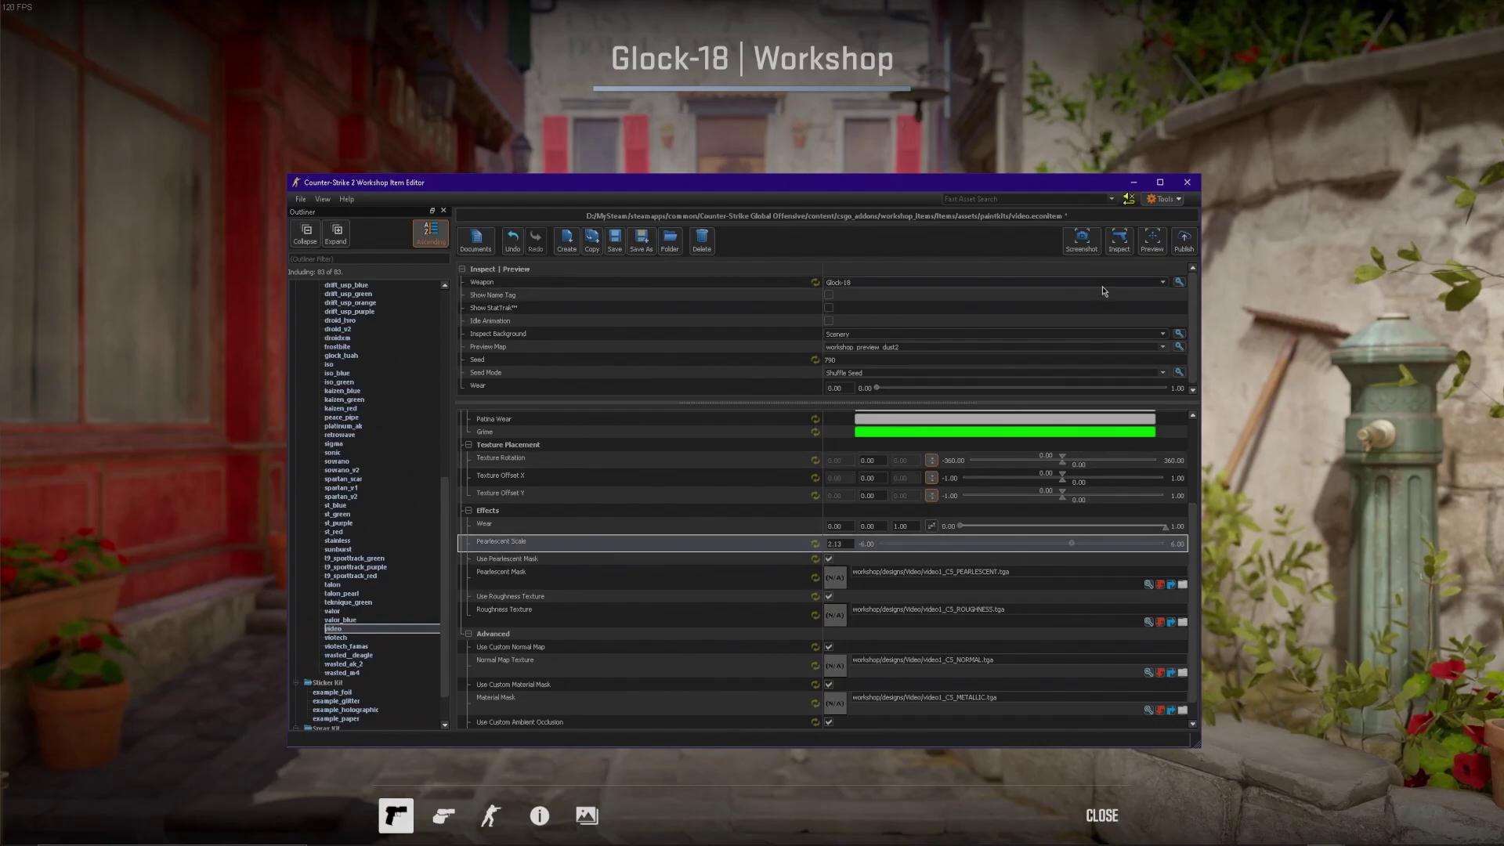
Inspect the Glock-18 in game with the new pearlescent setting and rotate it to view the slide from an angle.
left_click(1120, 240)
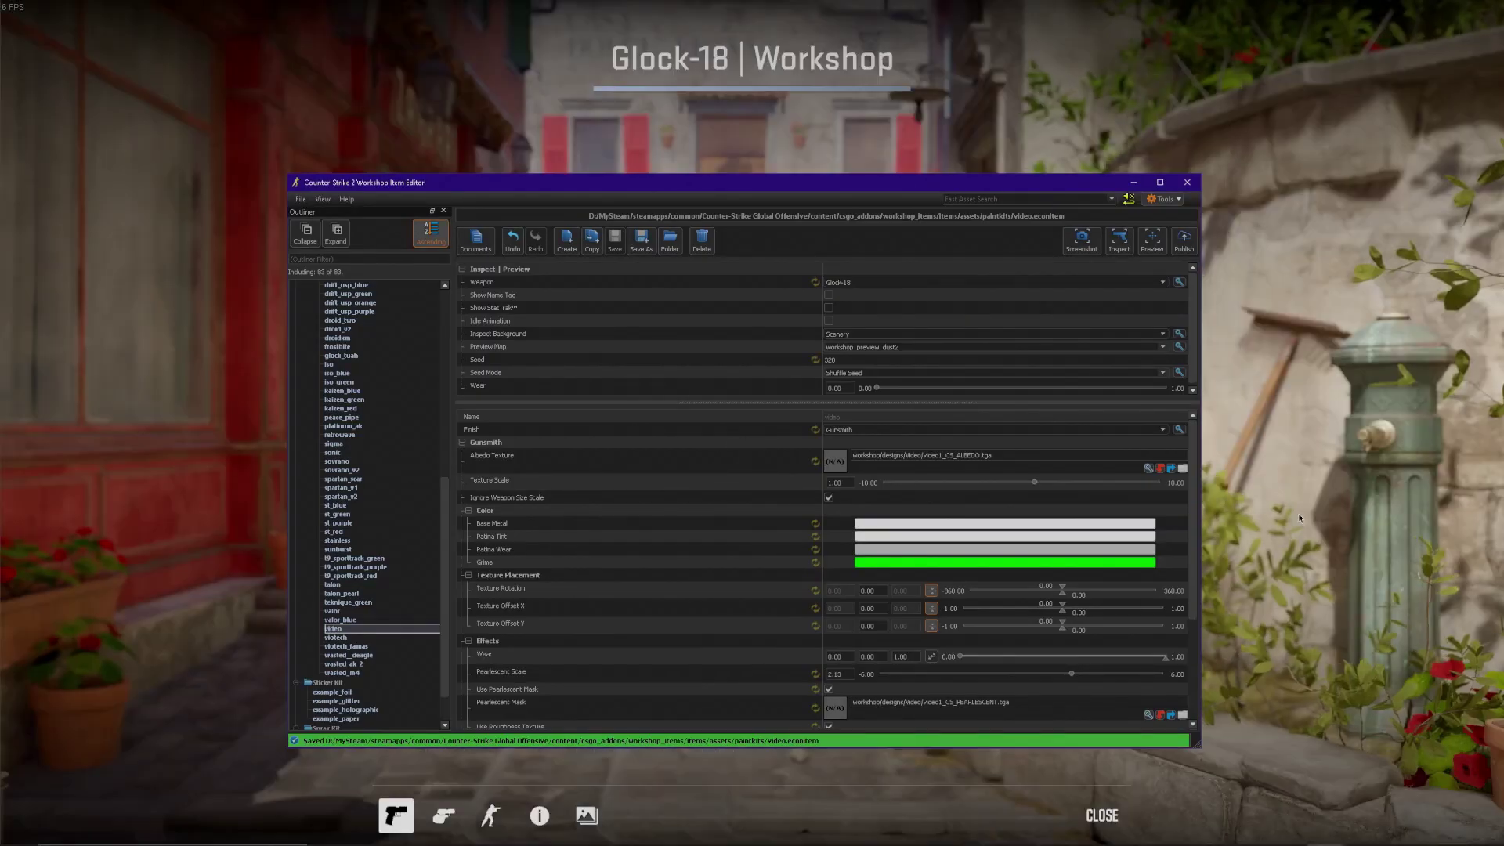
left_click(1299, 517)
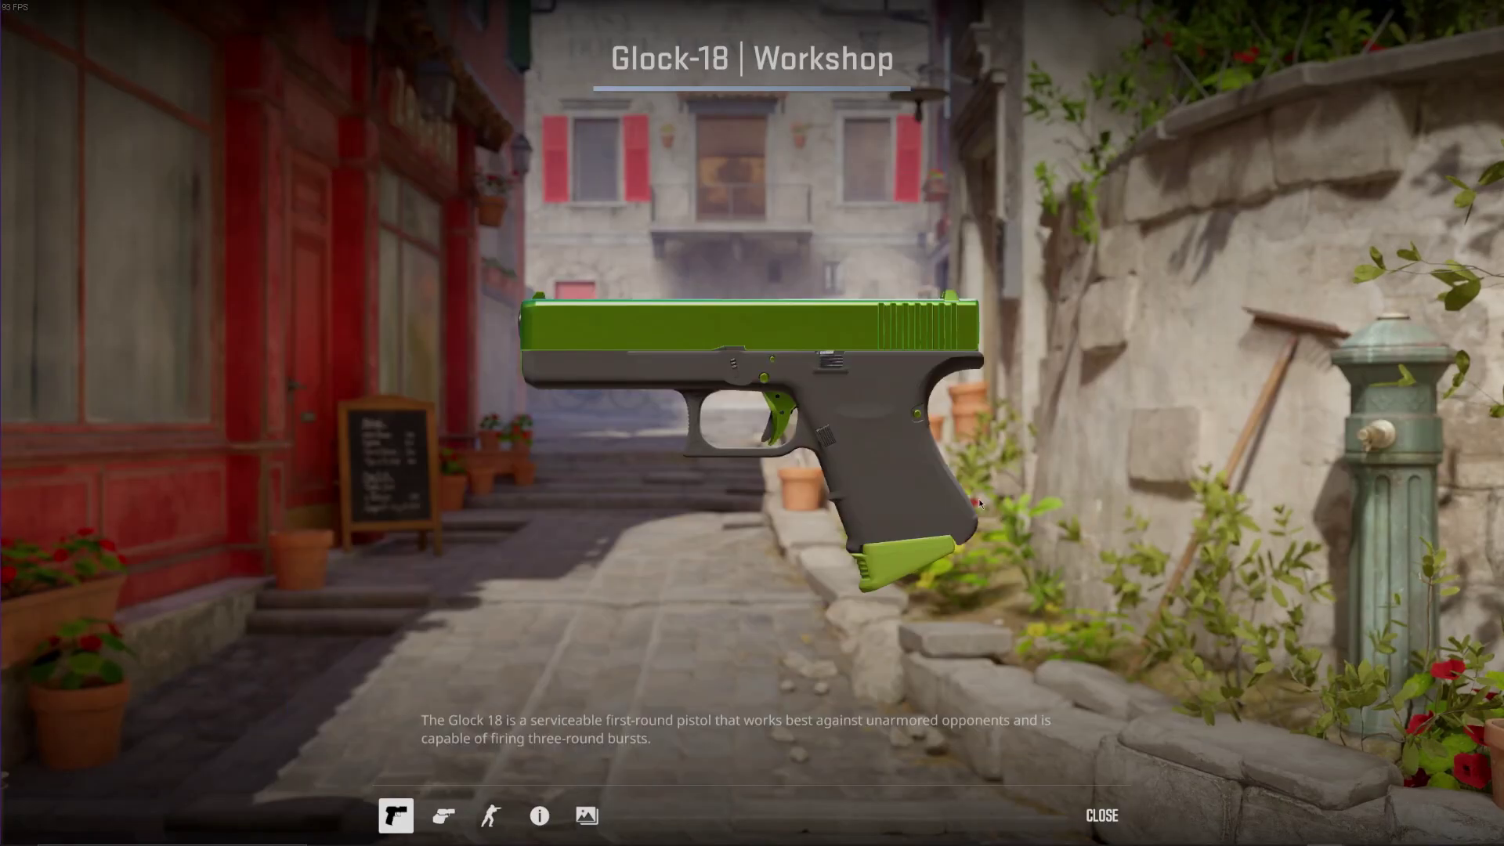
left_click_drag(923, 494, 740, 516)
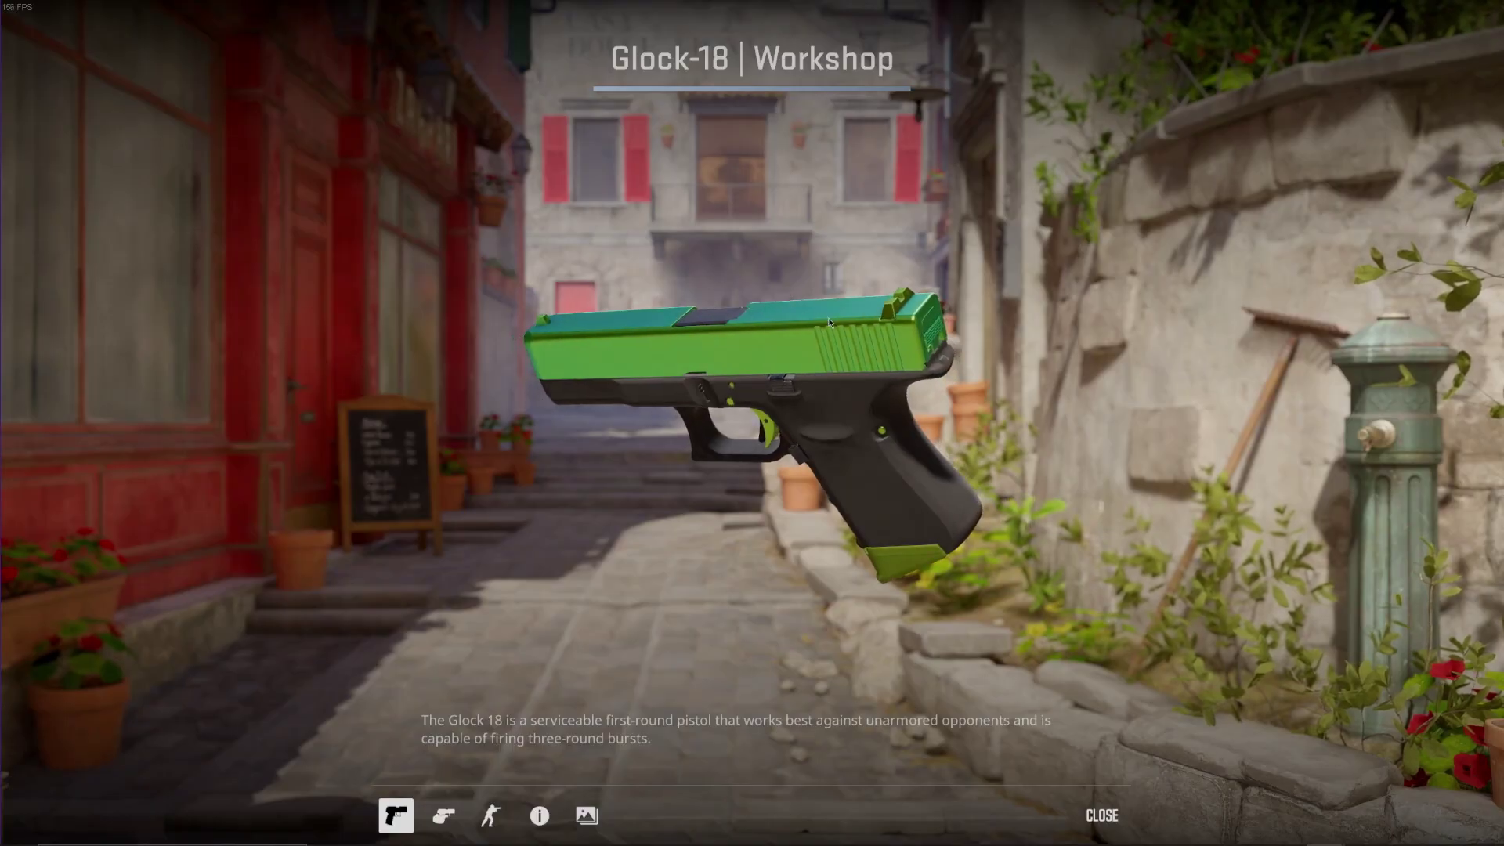